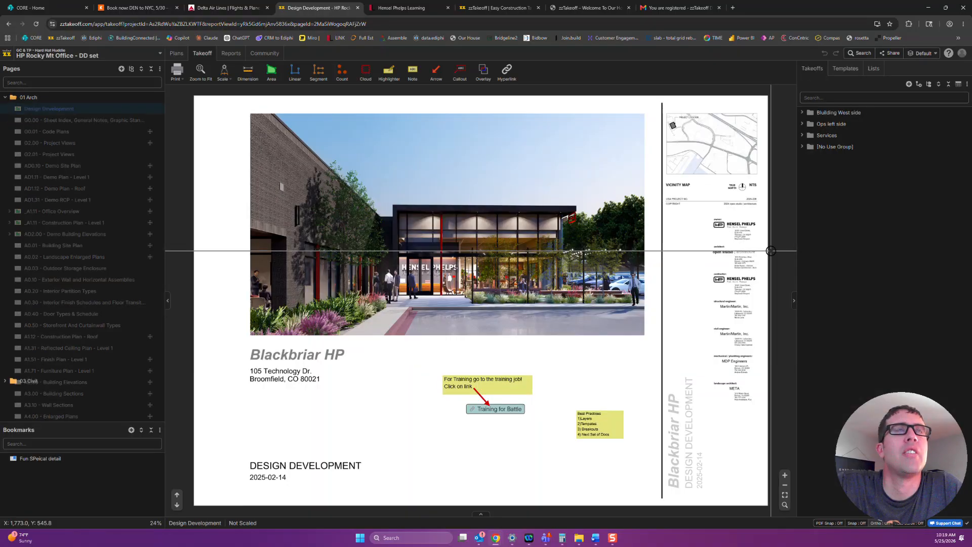
Open the _A1.11 - Construction Plan - Level 1 page at the Open Work 113 area.
click(56, 217)
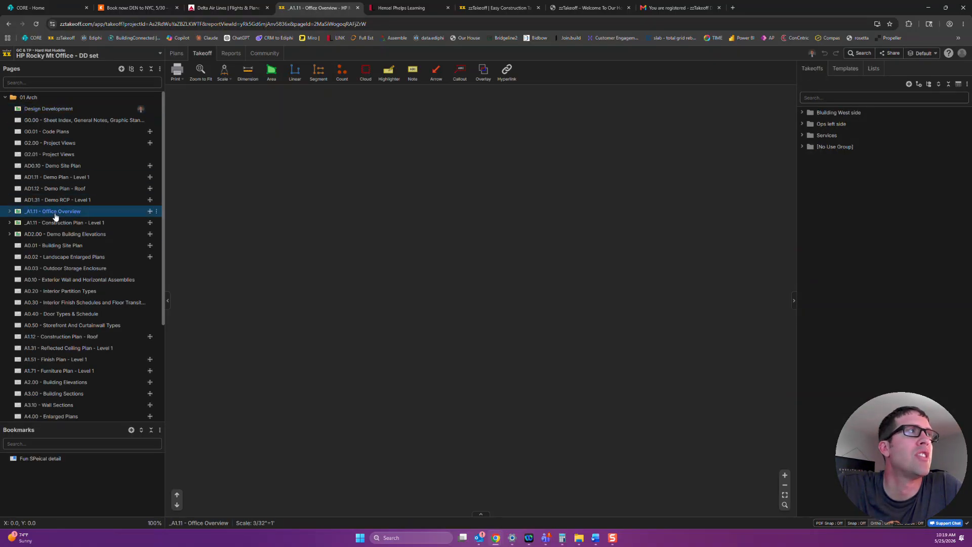
click(71, 223)
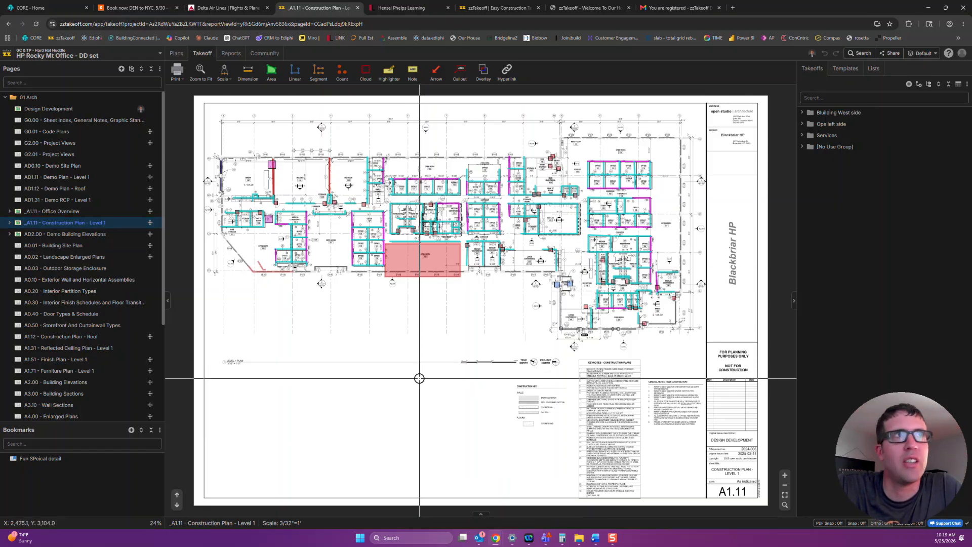
scroll(415, 379, up, 4)
drag(526, 260, 459, 379)
mouse_move(535, 236)
mouse_down()
mouse_move(501, 325)
mouse_move(495, 408)
mouse_up()
Add the Room Name 10' Tall template from the 0002 - Rooms group of the project database to the takeoffs.
click(844, 69)
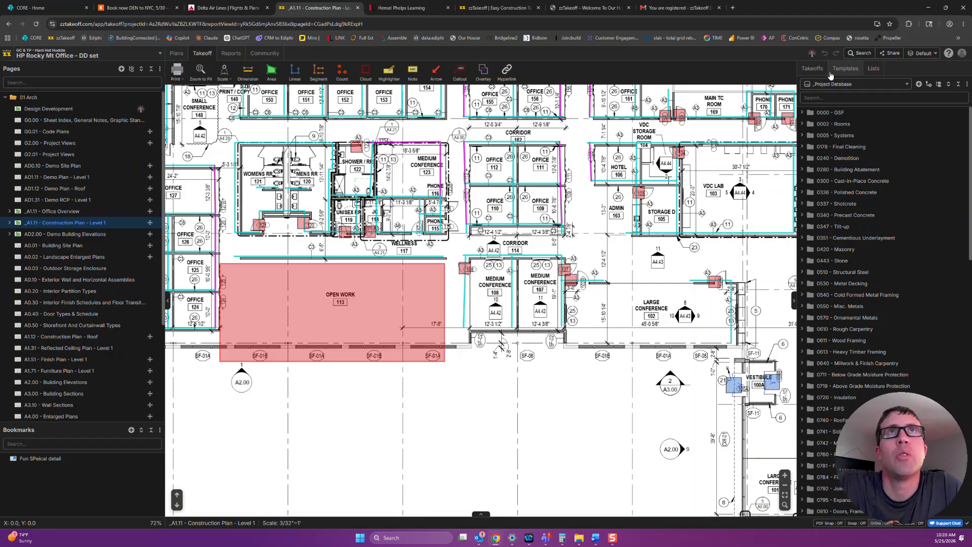
click(802, 124)
right_click(842, 136)
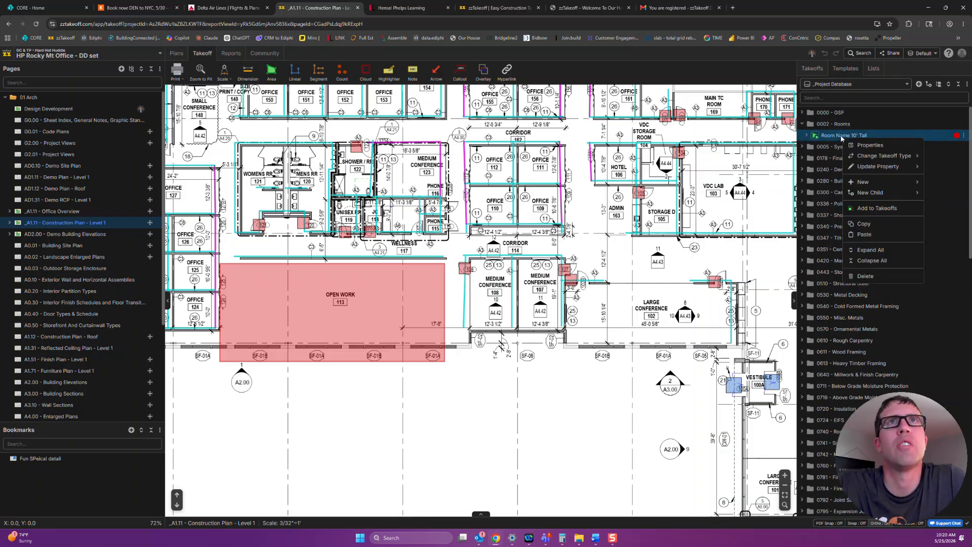
click(874, 209)
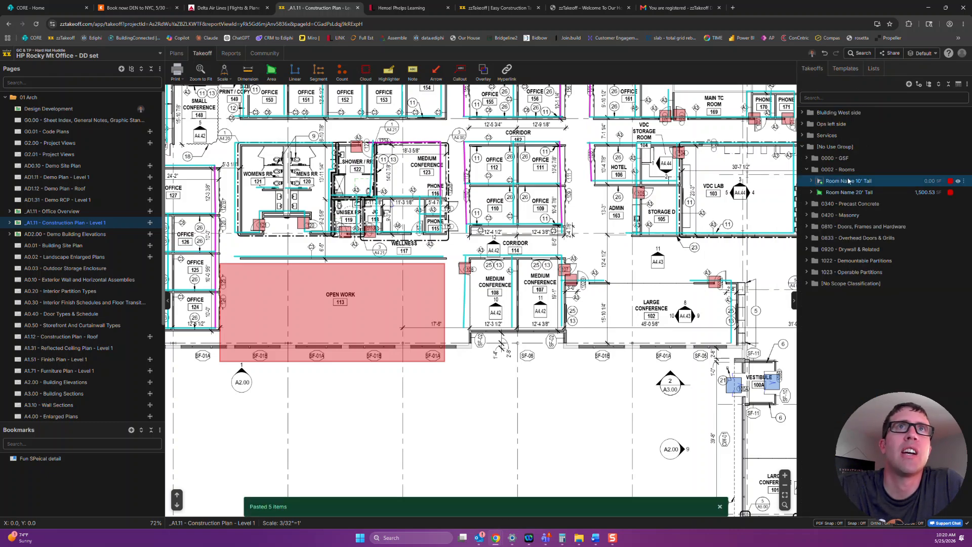
Delete the Room Name 20' Tall takeoff covering the Open Work 113 area.
right_click(849, 194)
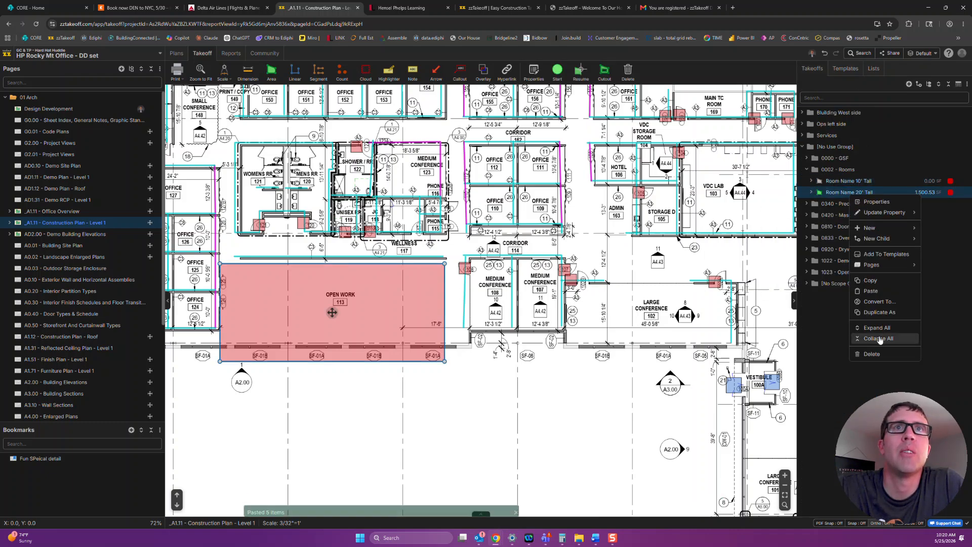
click(872, 354)
click(586, 297)
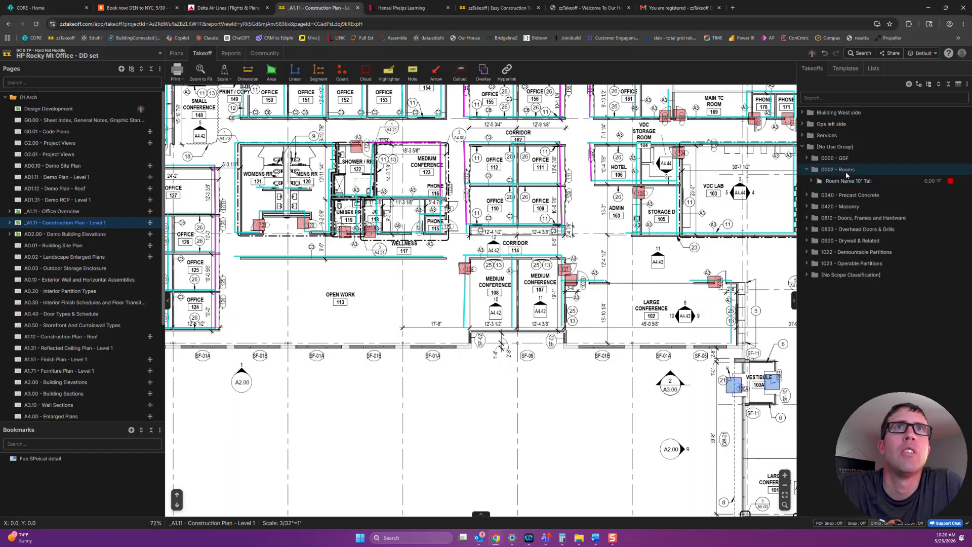
Replace "Room Name" with "VDC LAB" in the 10' tall room takeoff's name, keeping the wall height part, and save.
drag(584, 300, 538, 313)
scroll(658, 208, up, 3)
drag(658, 208, 574, 218)
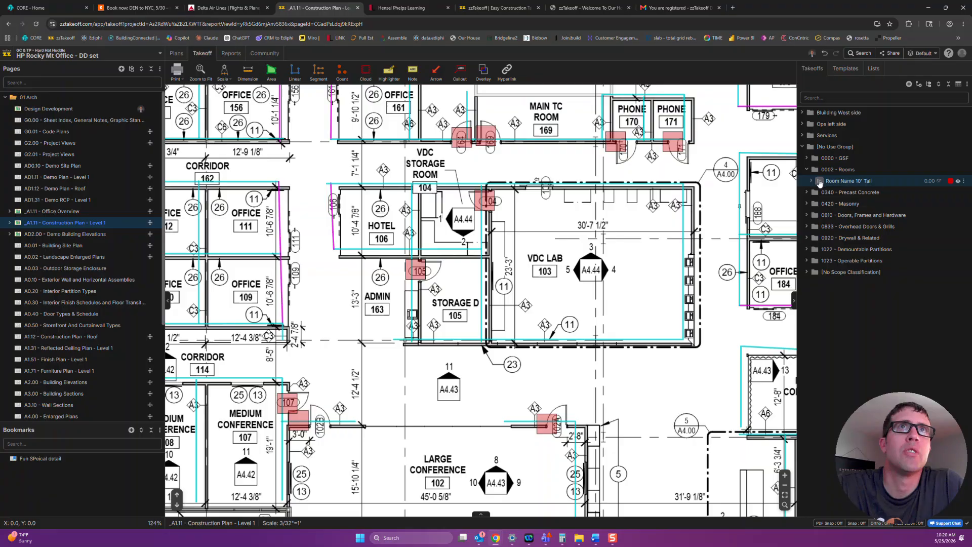
double_click(848, 181)
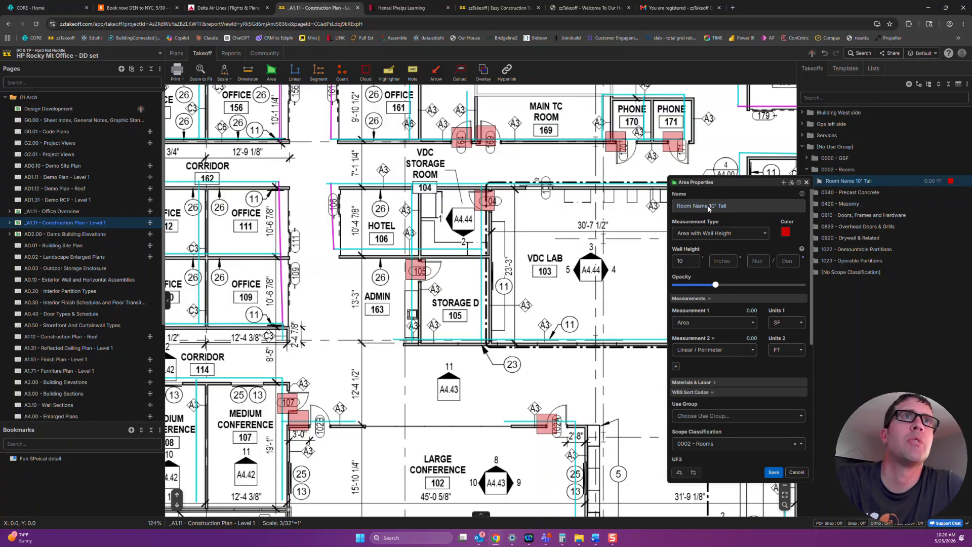
drag(706, 206, 670, 208)
text(VDC LAB)
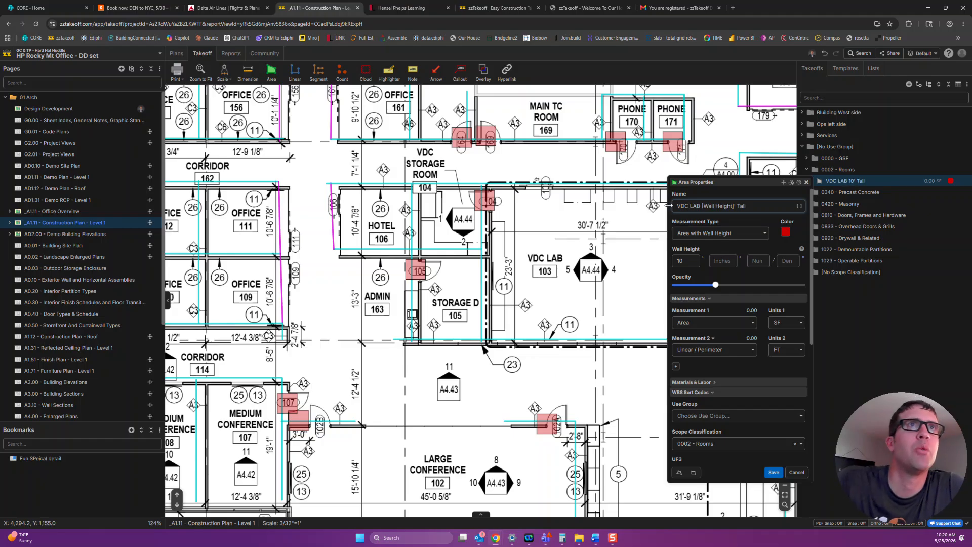
click(773, 472)
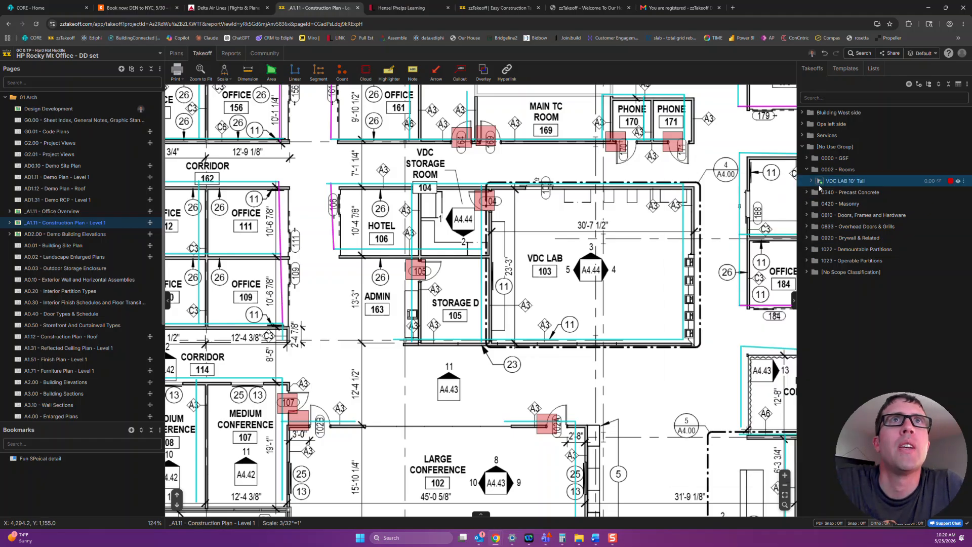
Draw the VDC LAB takeoff as a rectangular area covering room 103 from corner to opposite corner.
click(825, 185)
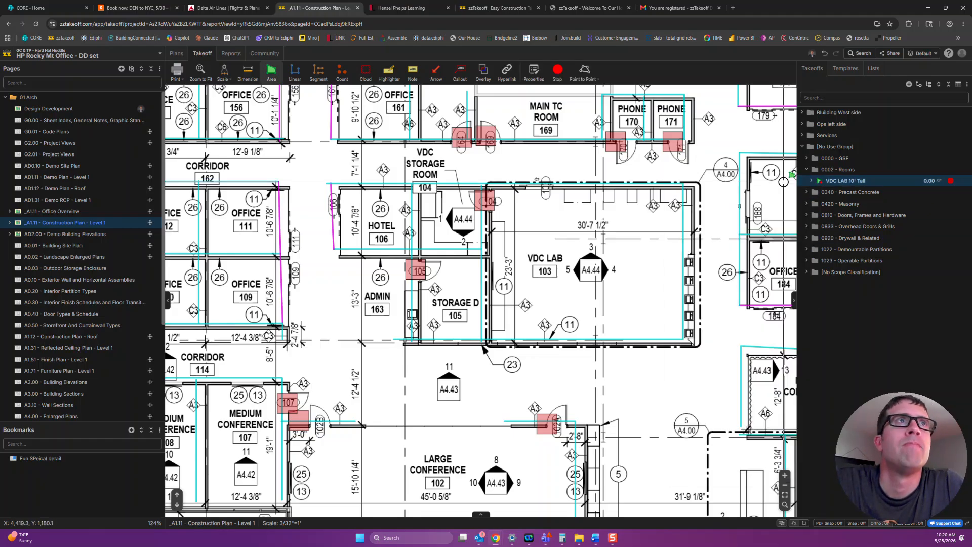
click(492, 188)
click(693, 342)
Set the VDC LAB area's wall height to 12 feet and save its properties.
double_click(838, 181)
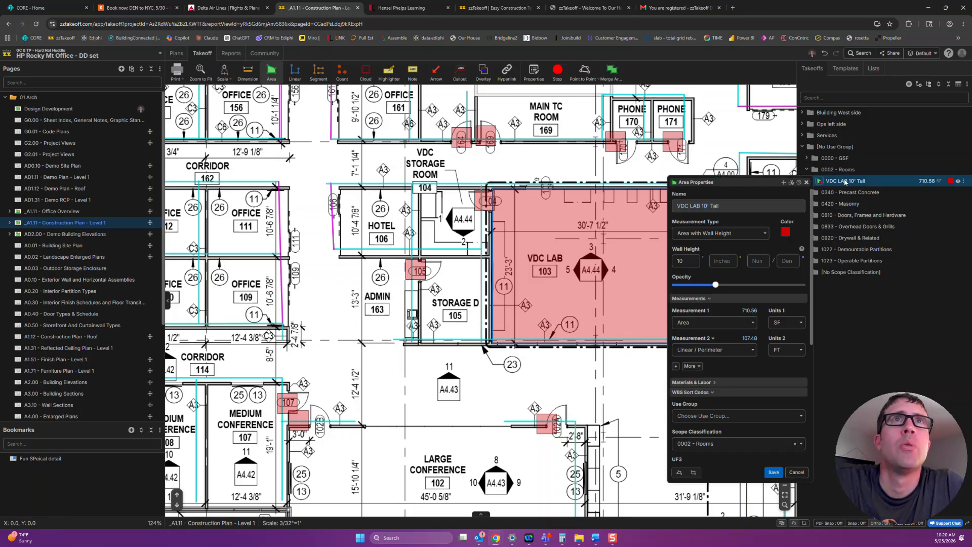
click(690, 262)
key(BackSpace)
text(2)
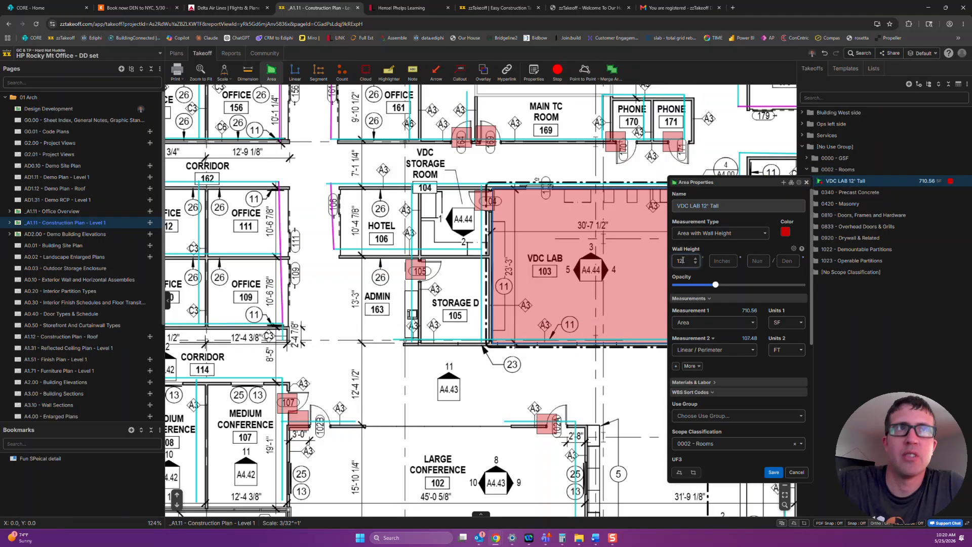
click(773, 473)
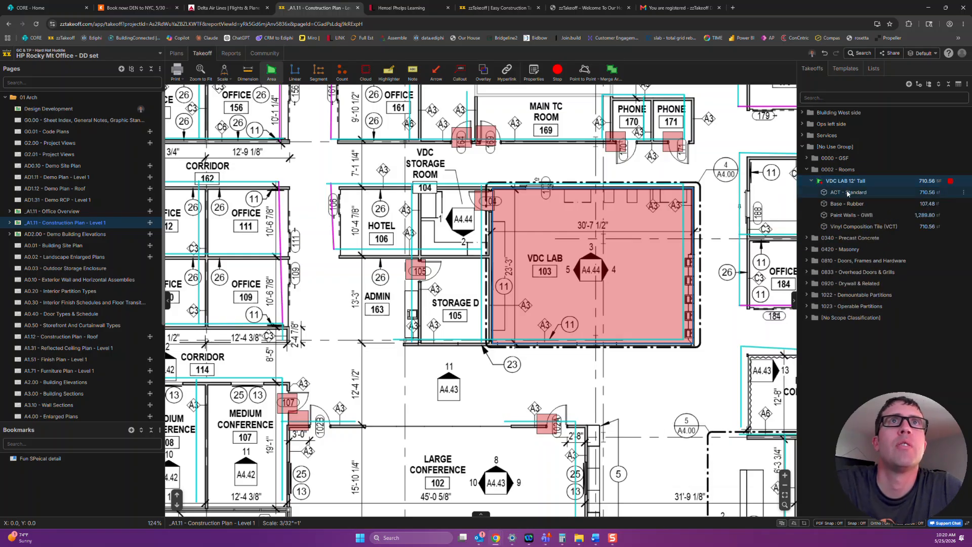
Review the ACT - Standard and Base - Rubber items under the VDC LAB takeoff.
click(845, 192)
click(849, 203)
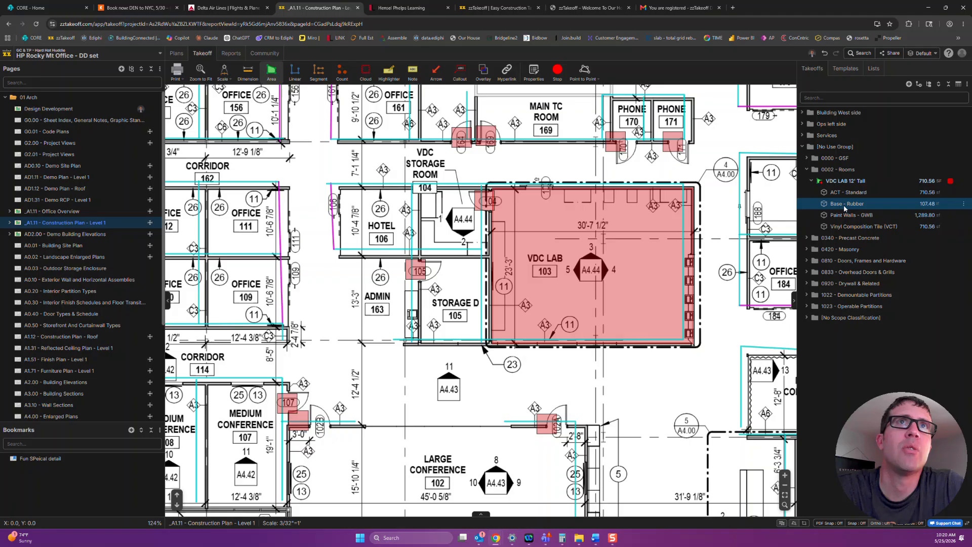
double_click(843, 204)
click(811, 205)
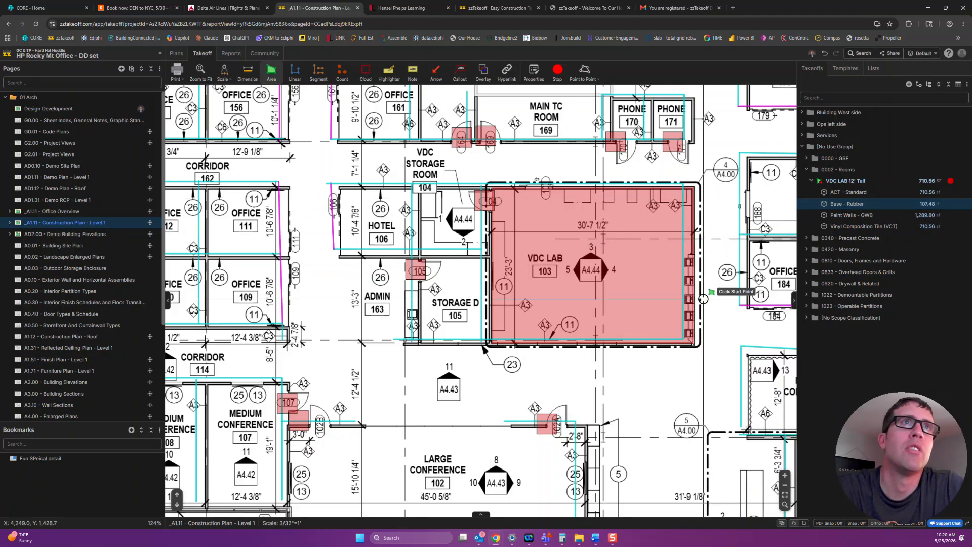
Create a new linear takeoff named "desk" within the VDC LAB takeoff.
click(845, 181)
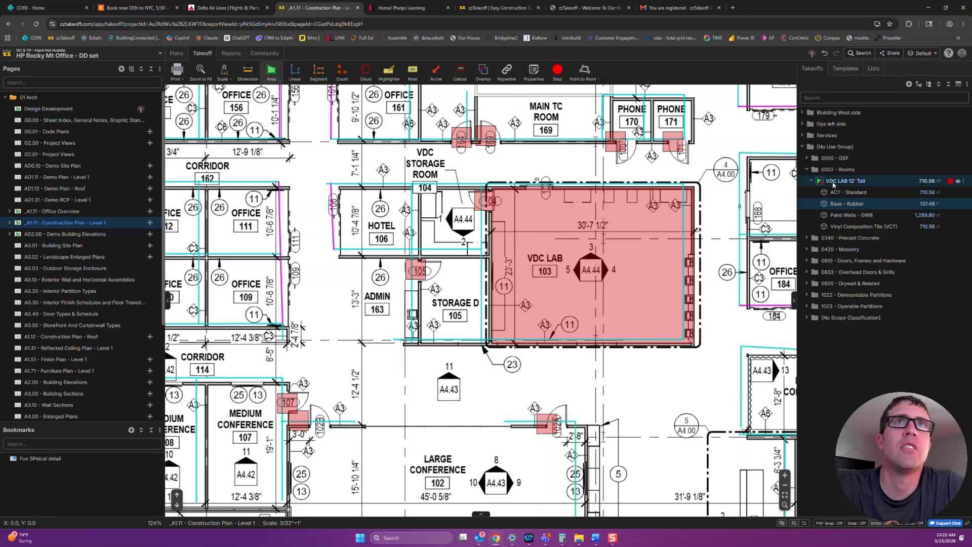
right_click(833, 182)
mouse_move(896, 212)
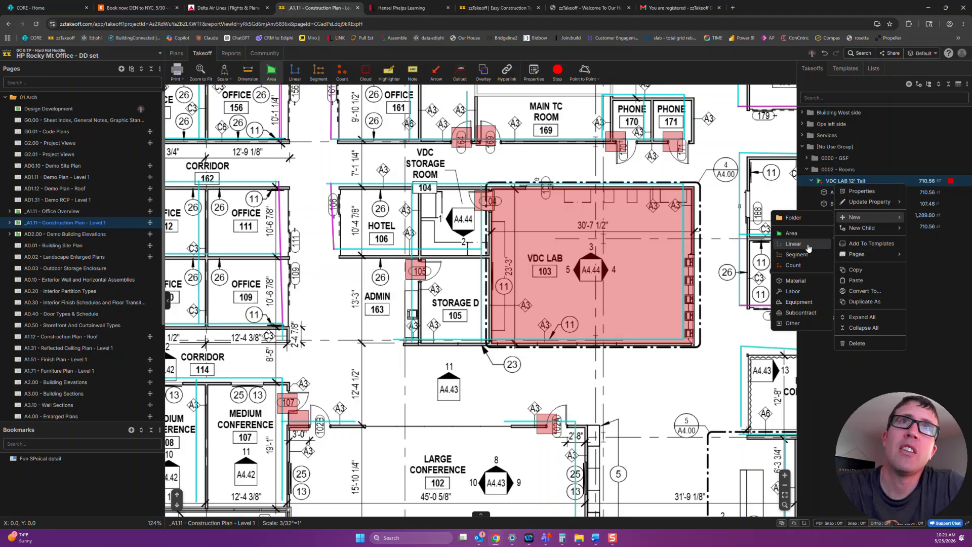
click(805, 244)
text(desk)
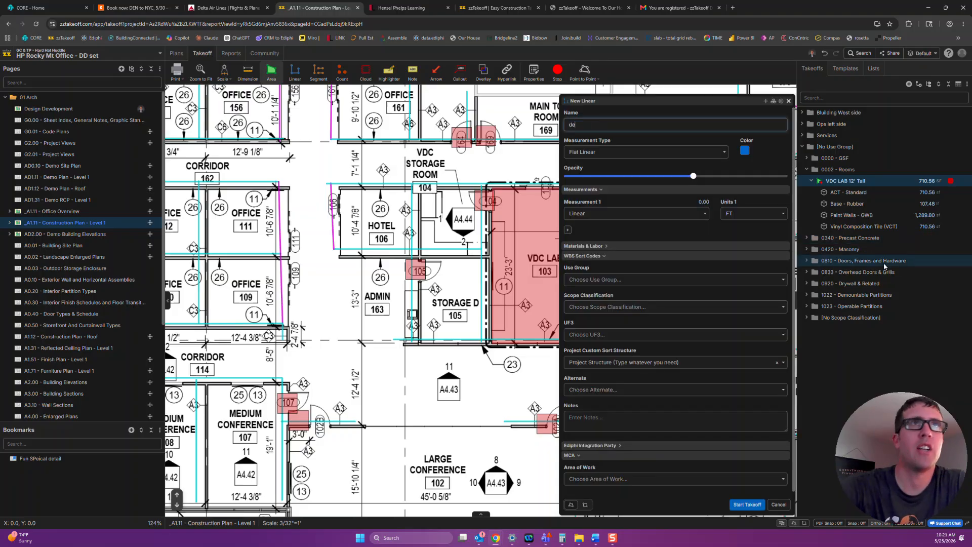
click(747, 504)
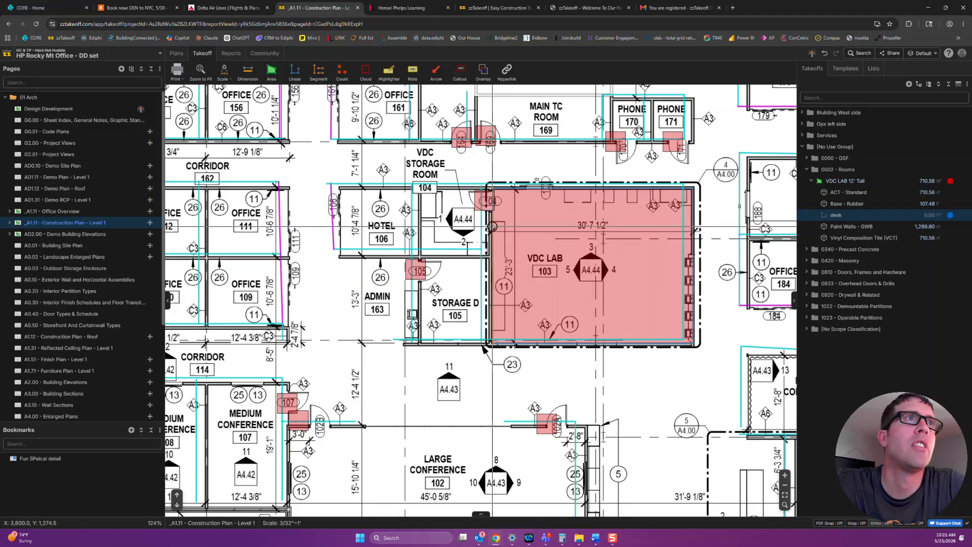
Draw the desk as a vertical line about 17 ft long beside the wall shared by VDC Lab and Storage.
key(Escape)
right_click(501, 248)
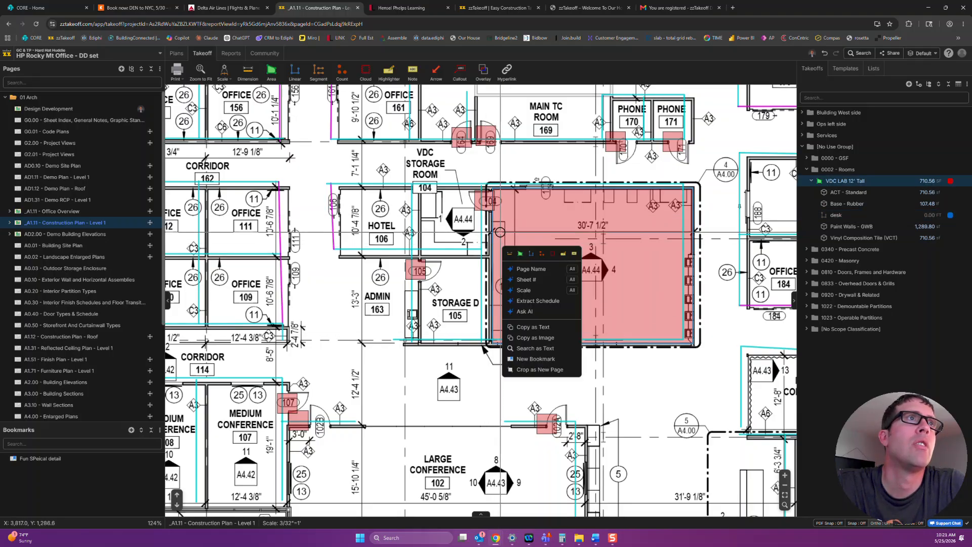
click(840, 215)
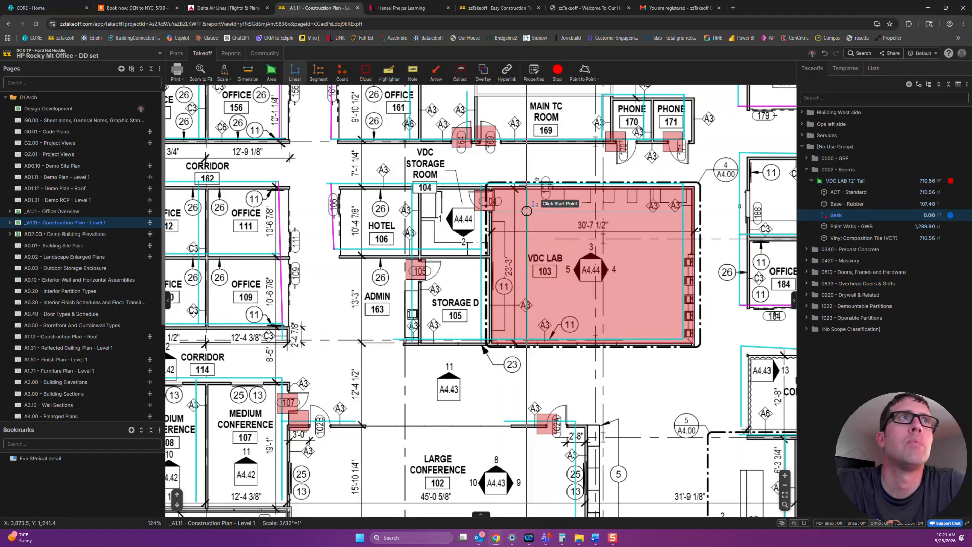
double_click(500, 331)
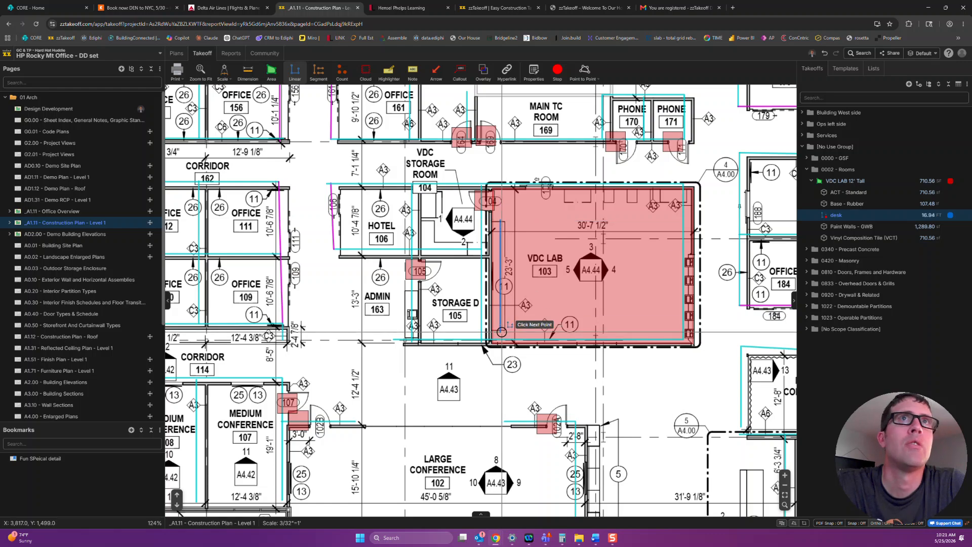
Change the desk's measurement type to Linear with Width, set the width to 3 feet and save.
double_click(842, 215)
click(640, 152)
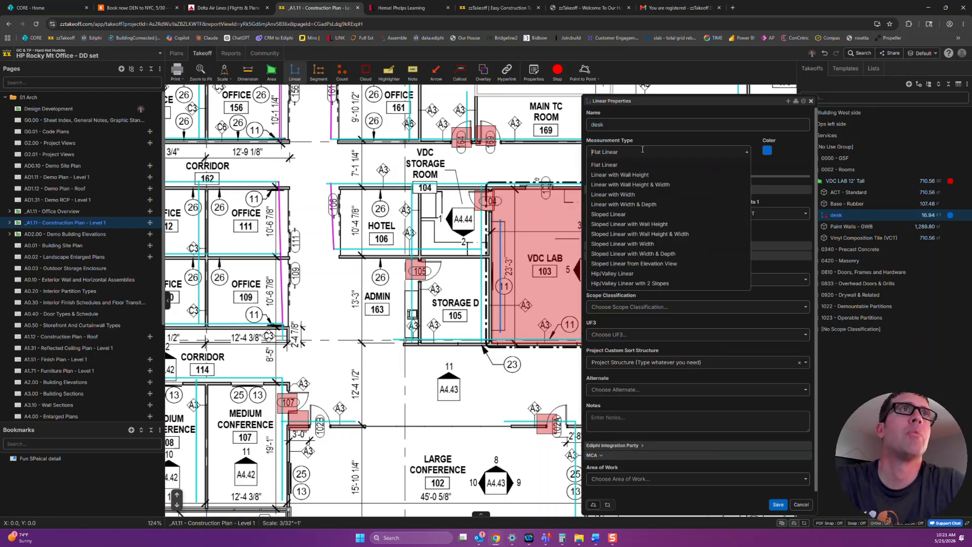
click(668, 195)
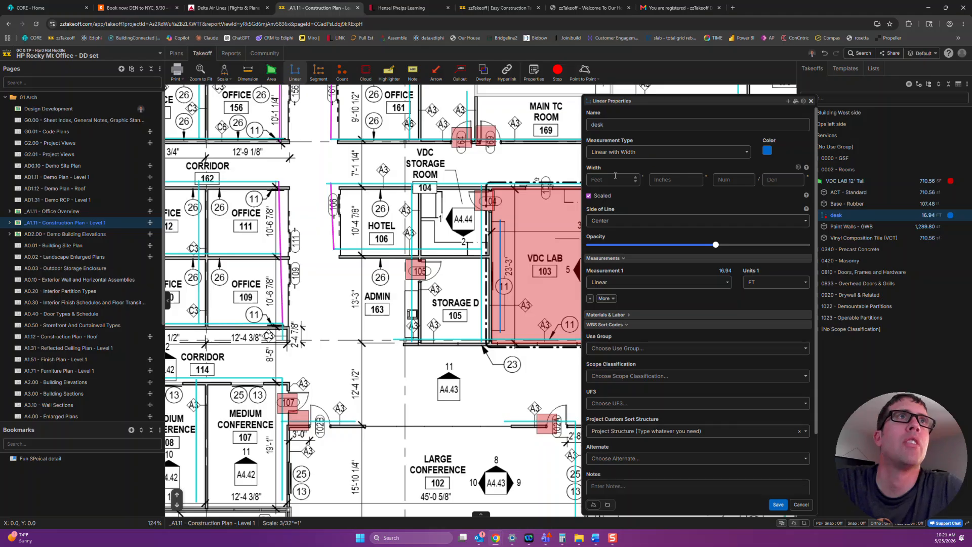
click(667, 180)
click(624, 180)
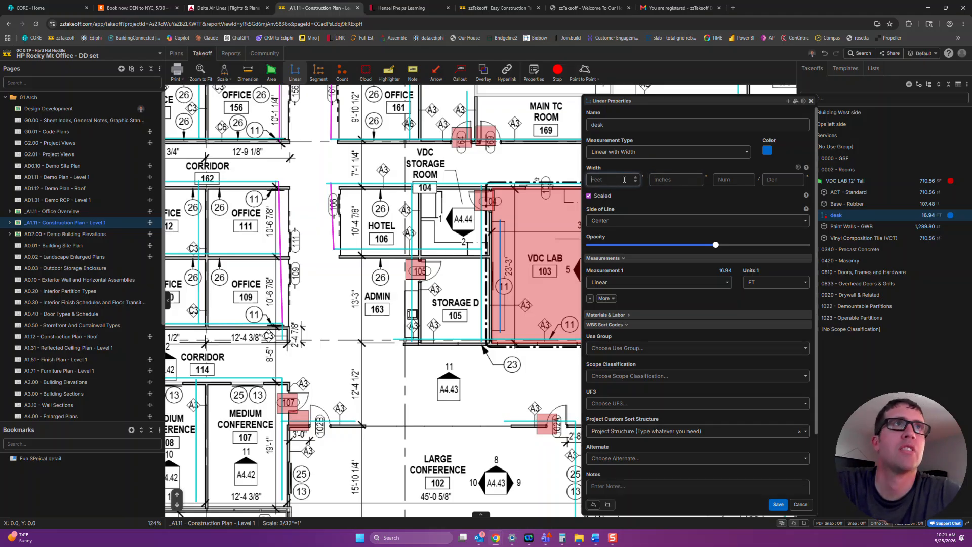
text(3)
click(778, 504)
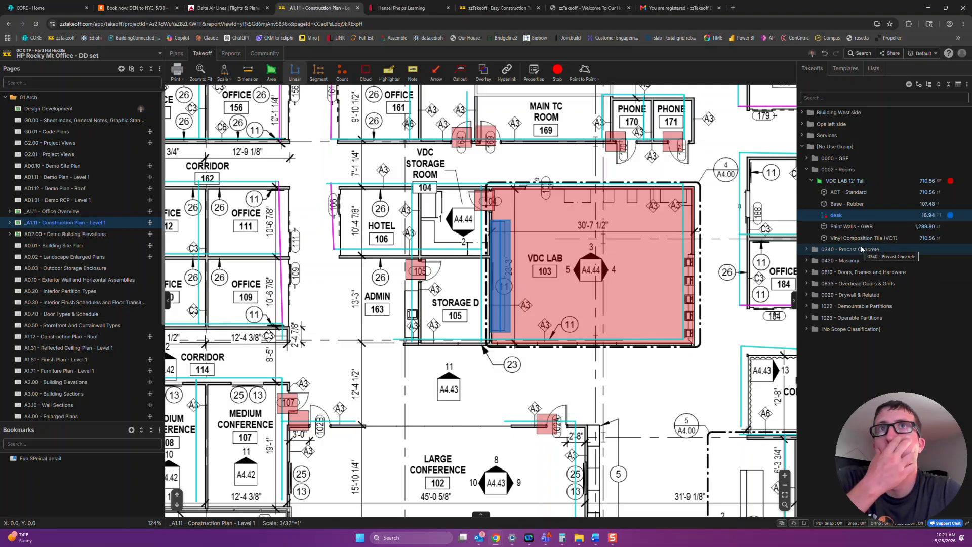
Examine the quantity formula of the Paint Walls - GWB item and the variables available for insertion.
click(851, 226)
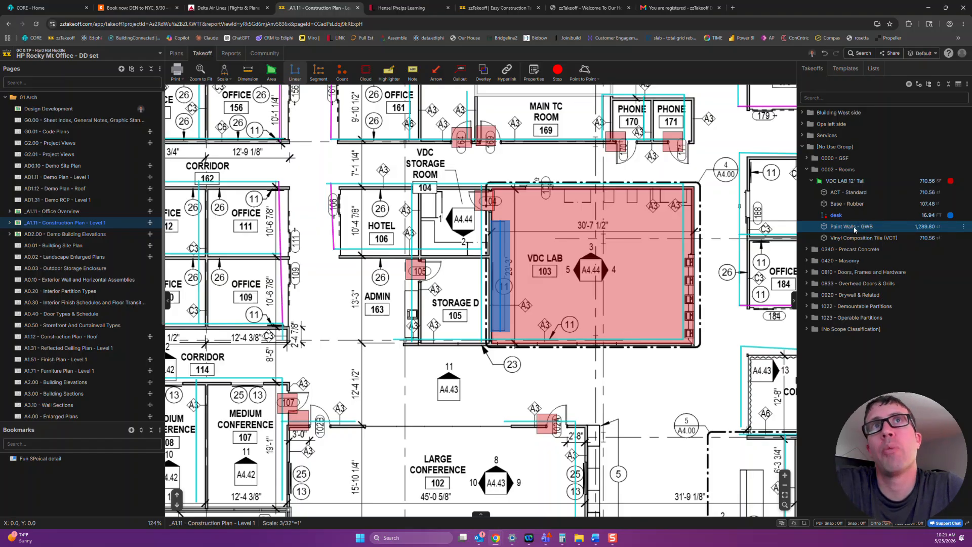
double_click(851, 227)
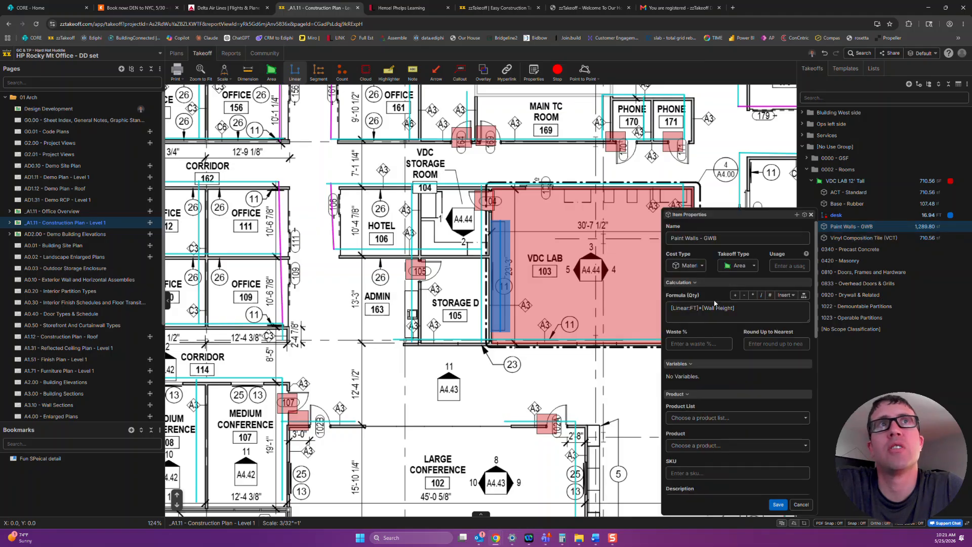
drag(743, 312, 674, 313)
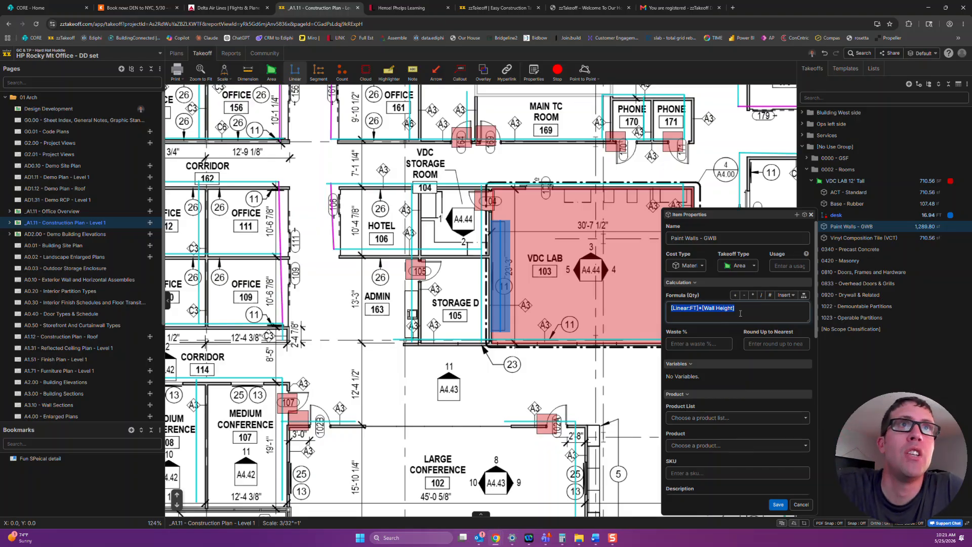
click(791, 295)
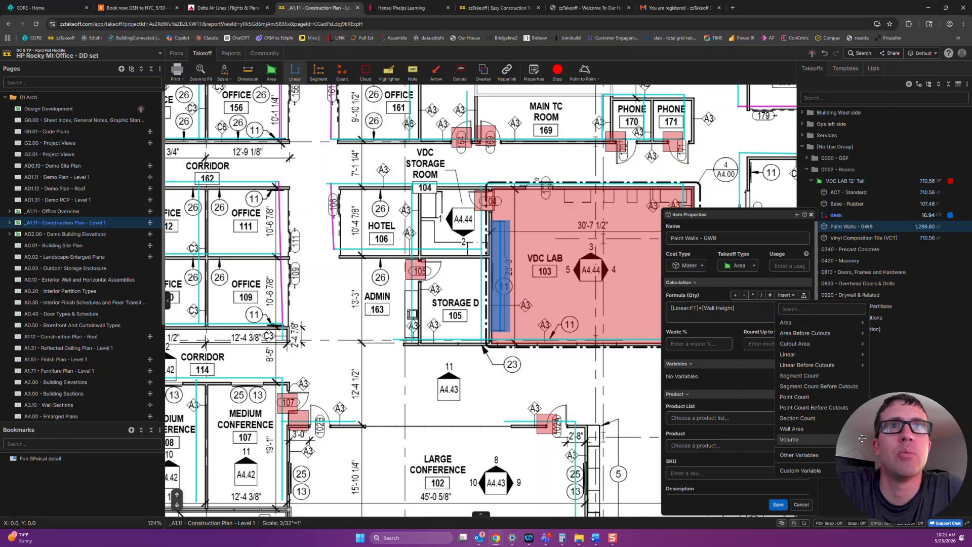
mouse_move(815, 432)
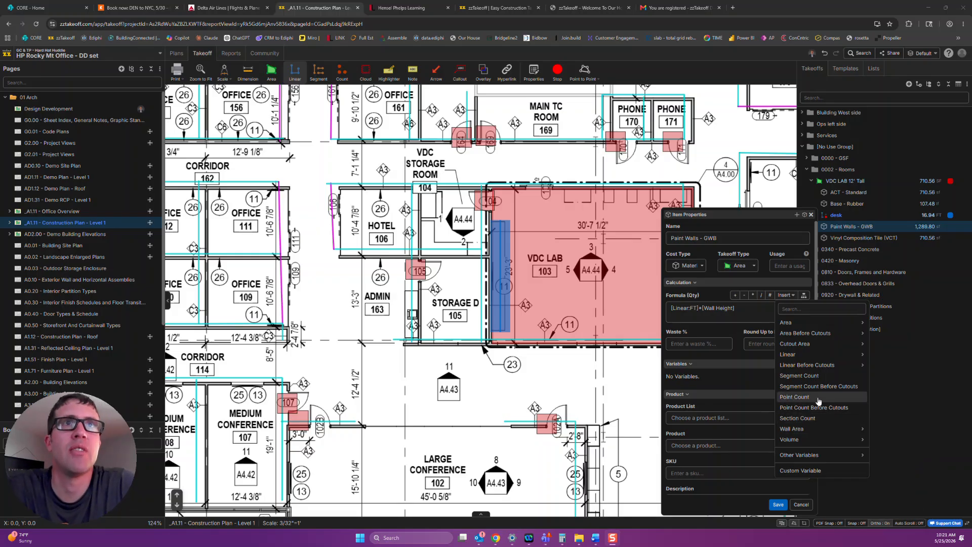
mouse_move(816, 335)
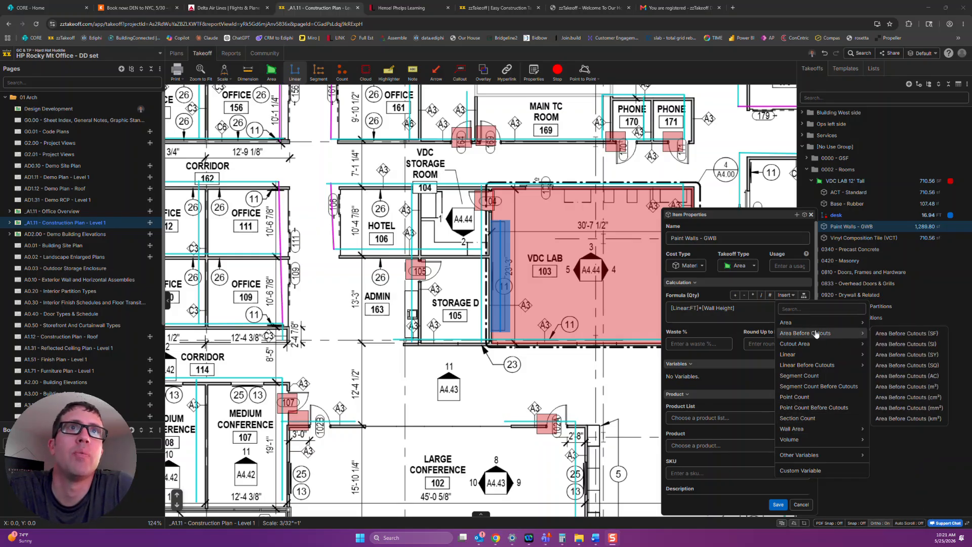
click(746, 309)
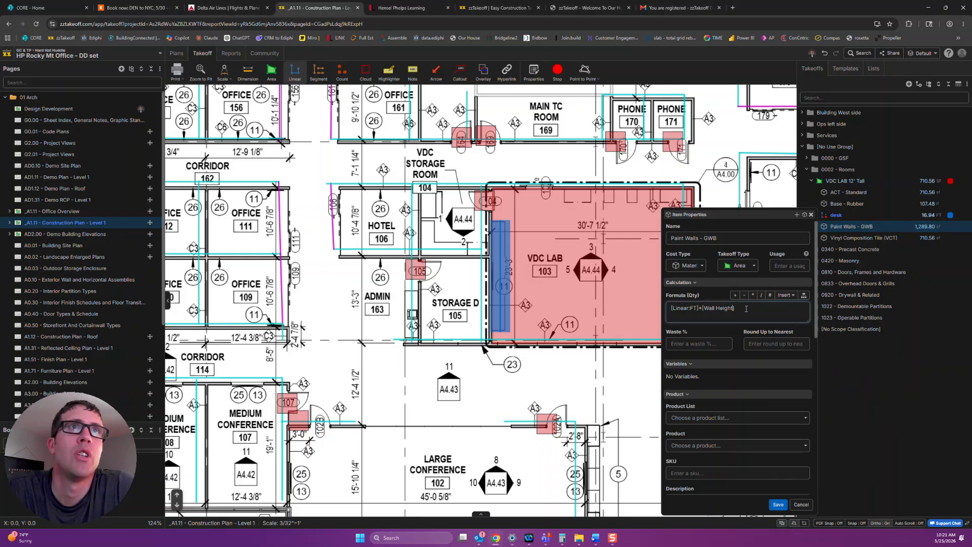
Replace the Paint Walls - GWB quantity formula with [Wall Area:SF]*[Factor].
drag(754, 309, 674, 308)
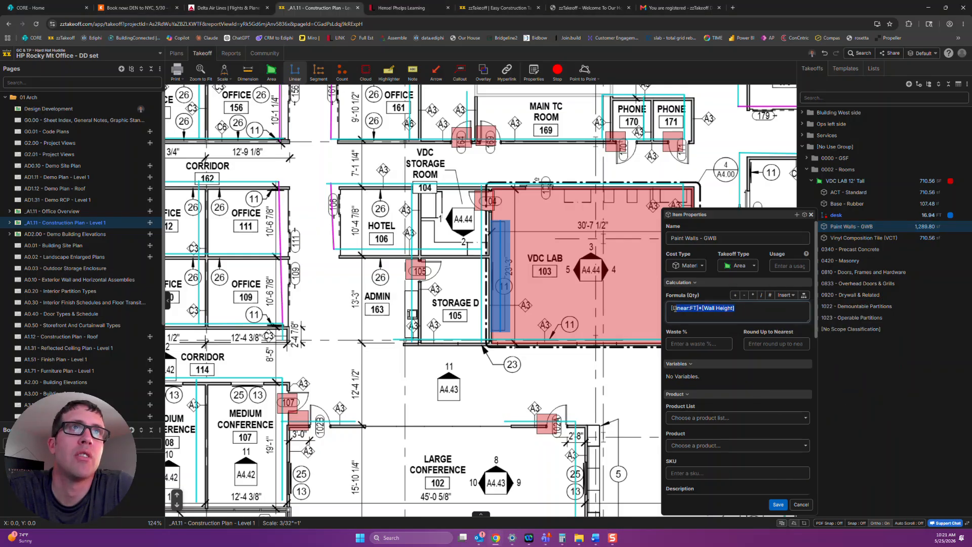
key(BackSpace)
click(784, 294)
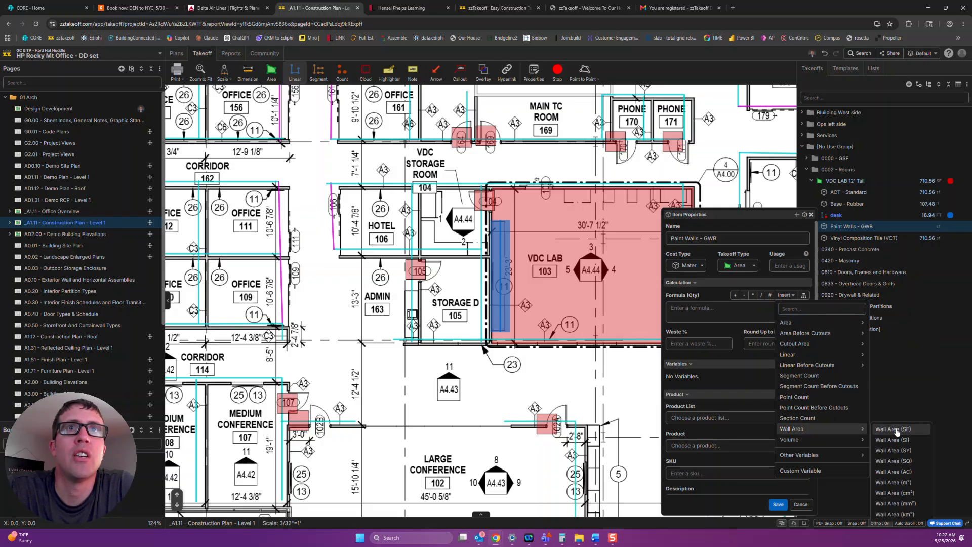
click(898, 429)
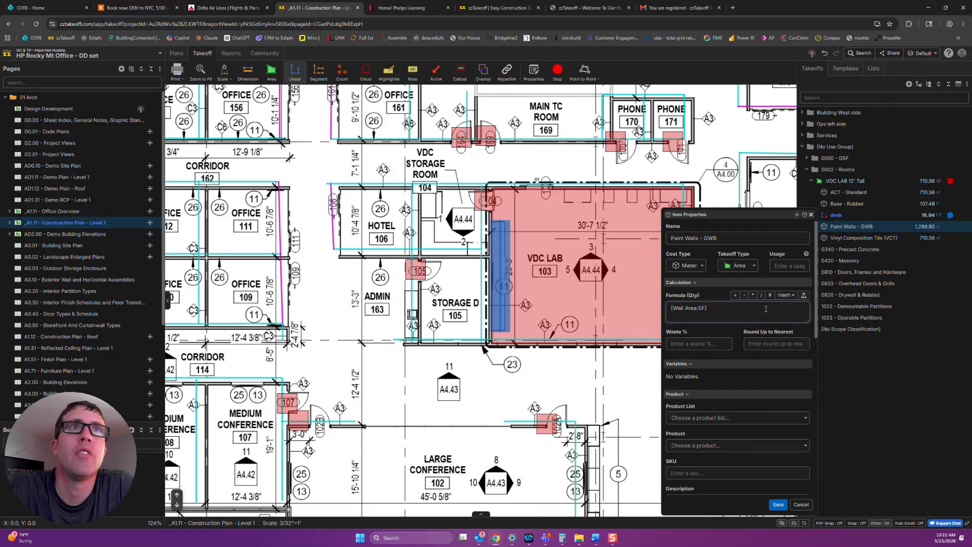
text(*2)
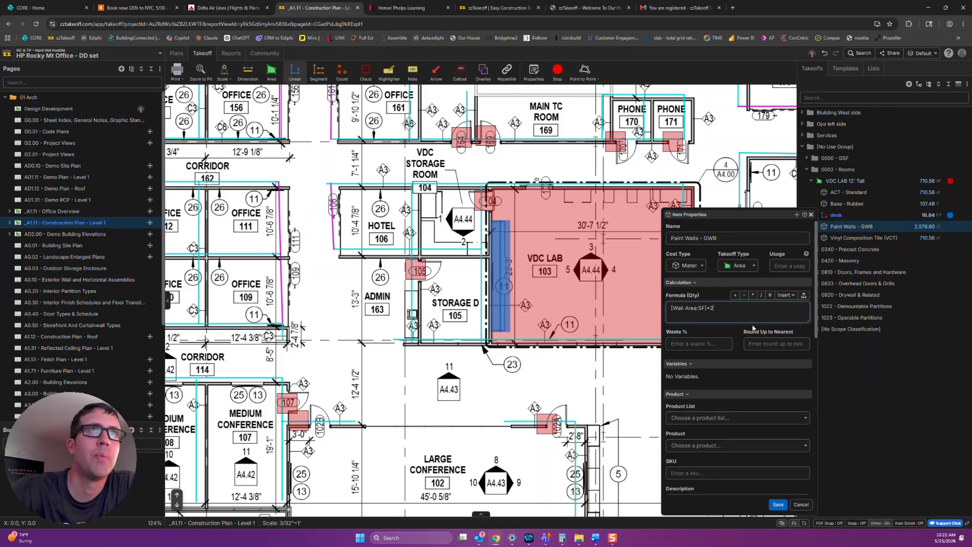
key(BackSpace)
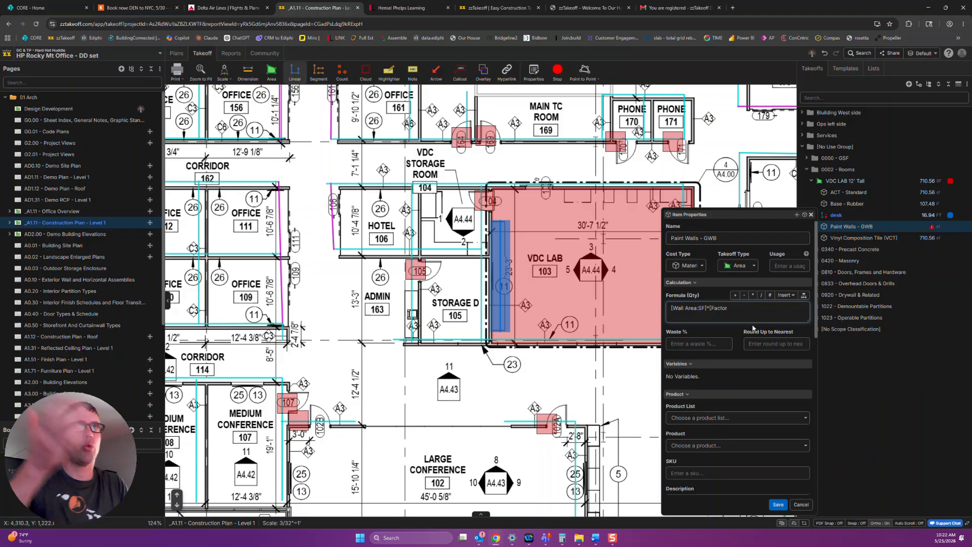
text(])
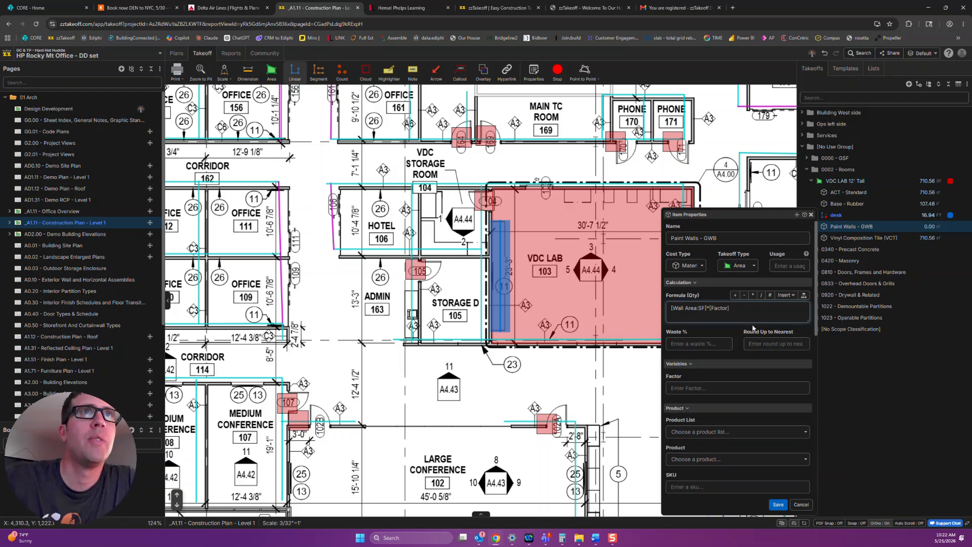
Set the Factor variable of Paint Walls - GWB to 1.2 and save the item.
click(683, 389)
text(1.2)
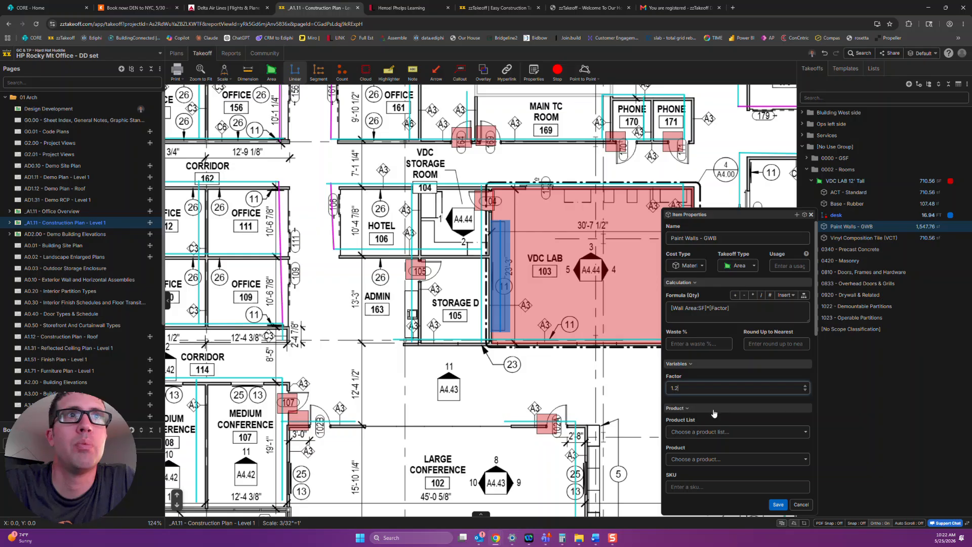
click(810, 215)
click(607, 292)
click(778, 505)
Add the VDC LAB 12' Tall takeoff with its items to the GC - Hard Hat Huddle Templates library.
right_click(861, 182)
mouse_move(895, 202)
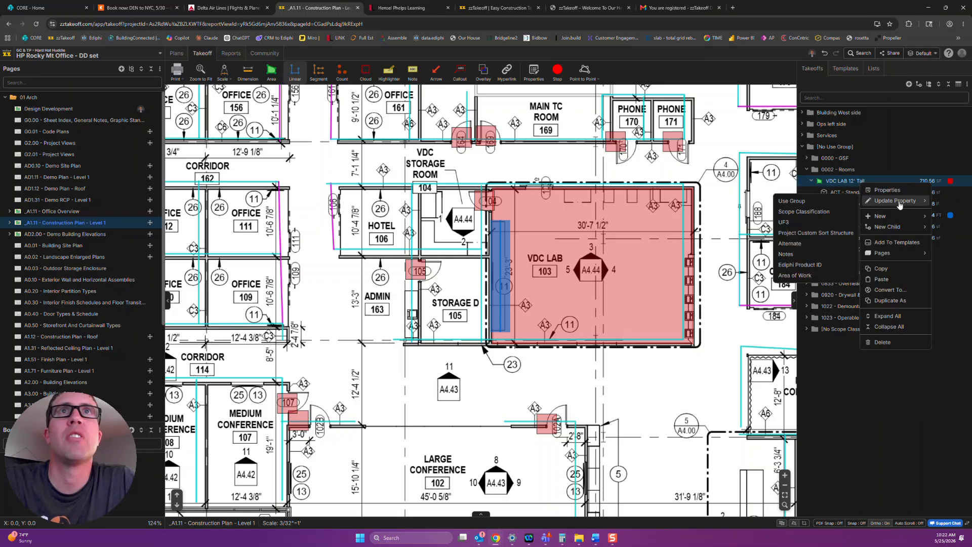
click(918, 244)
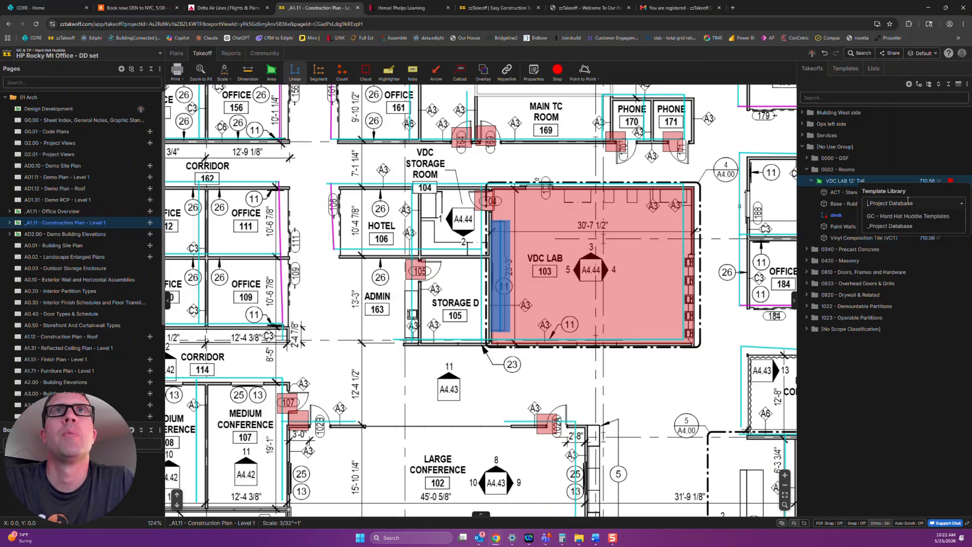
click(955, 225)
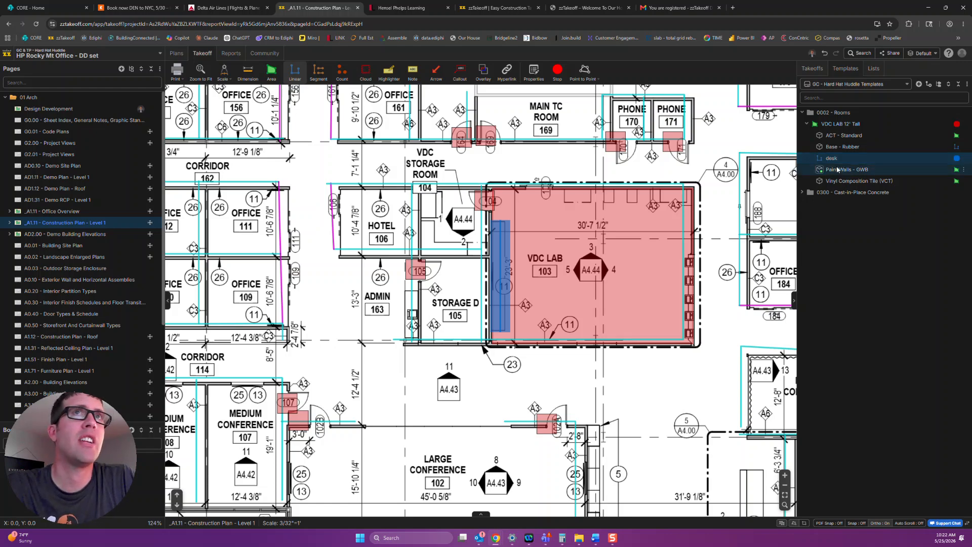
Examine the VDC LAB 12' Tall template's properties and the options for adding a third measurement.
click(807, 124)
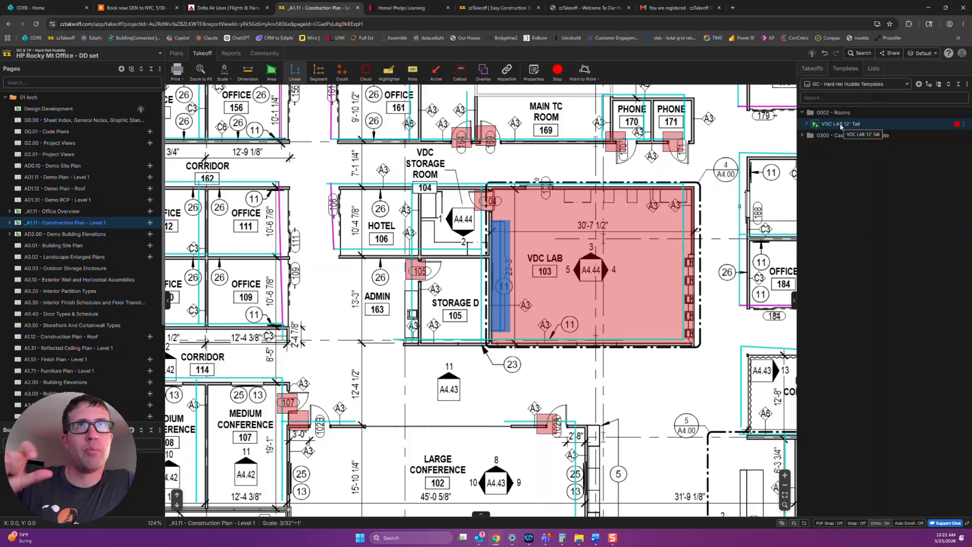
double_click(840, 125)
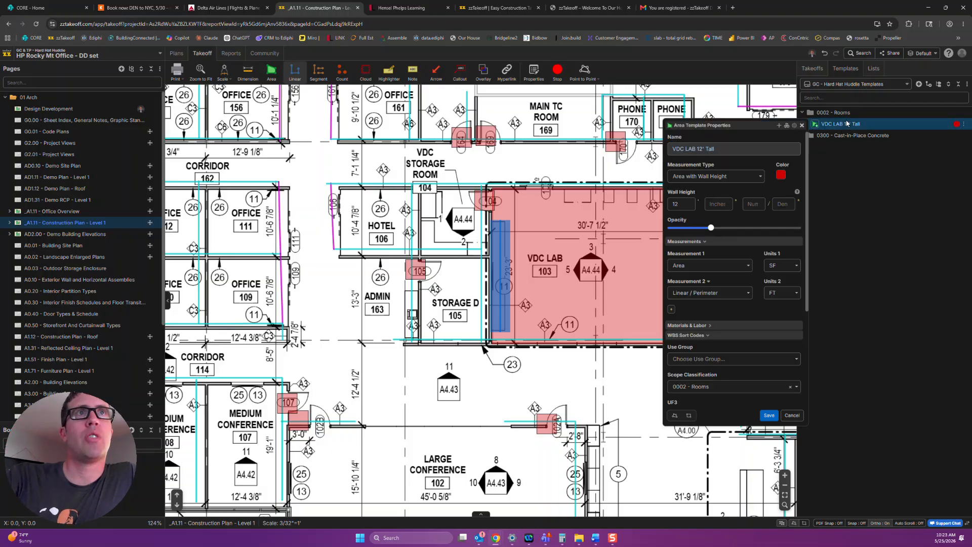
click(672, 309)
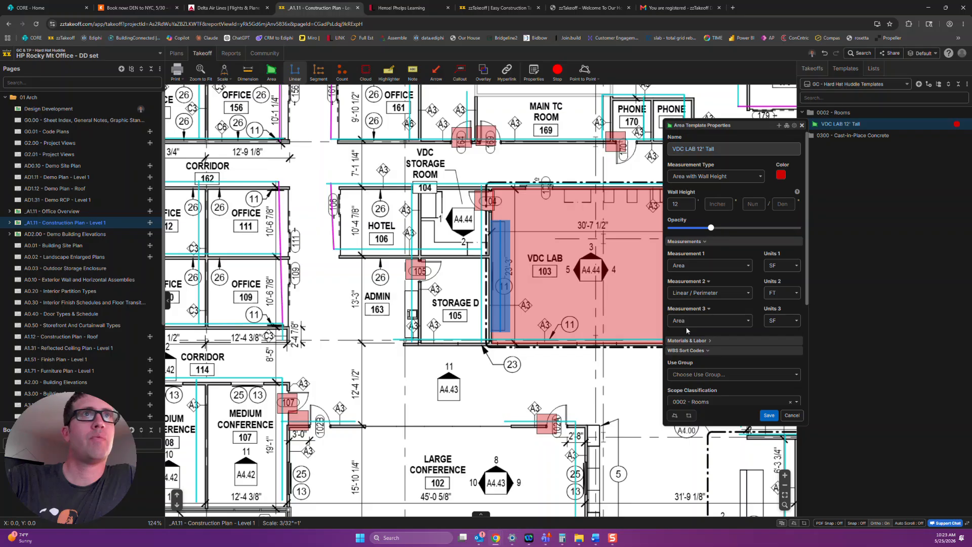
click(709, 310)
click(707, 321)
click(793, 417)
Inspect the quantity formula of the ACT - Standard item inside the VDC LAB 12' Tall template.
click(806, 124)
click(845, 136)
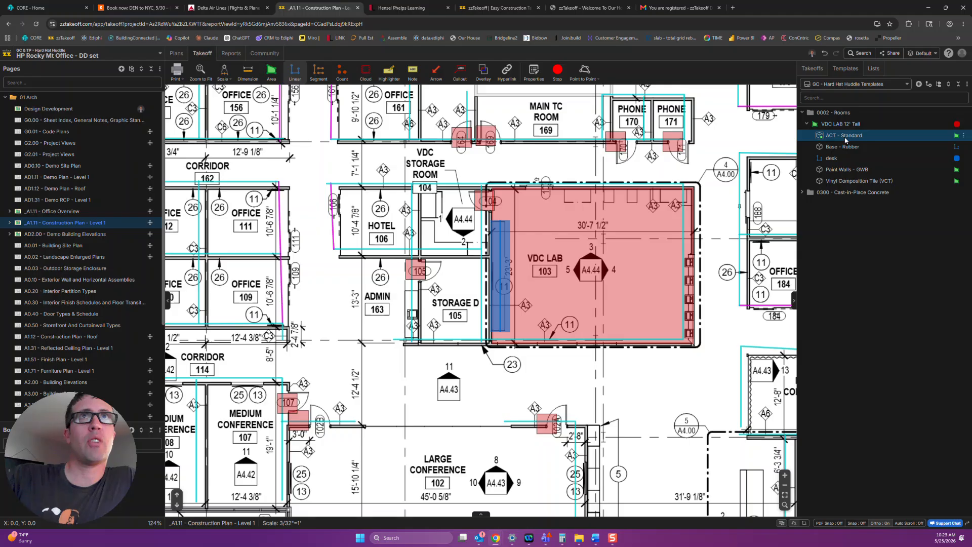
double_click(844, 137)
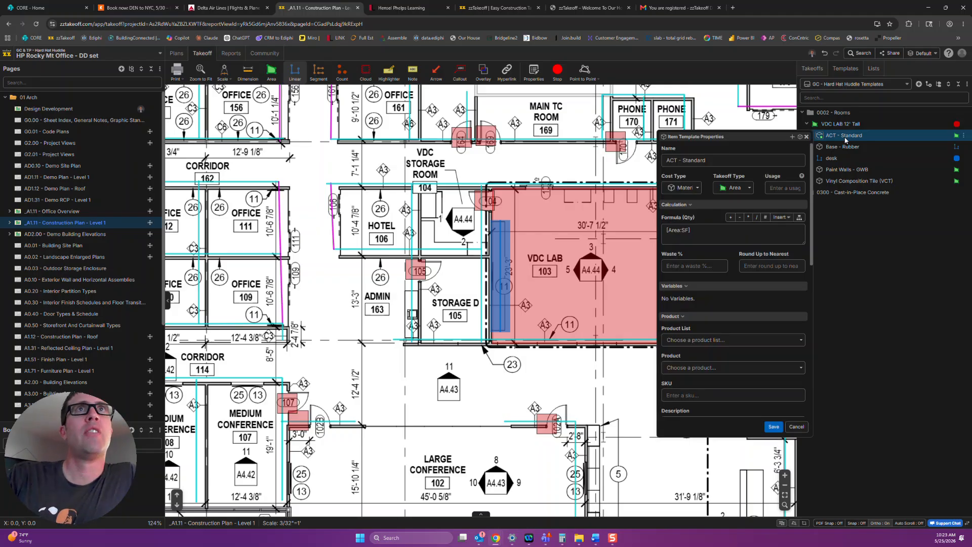
click(692, 229)
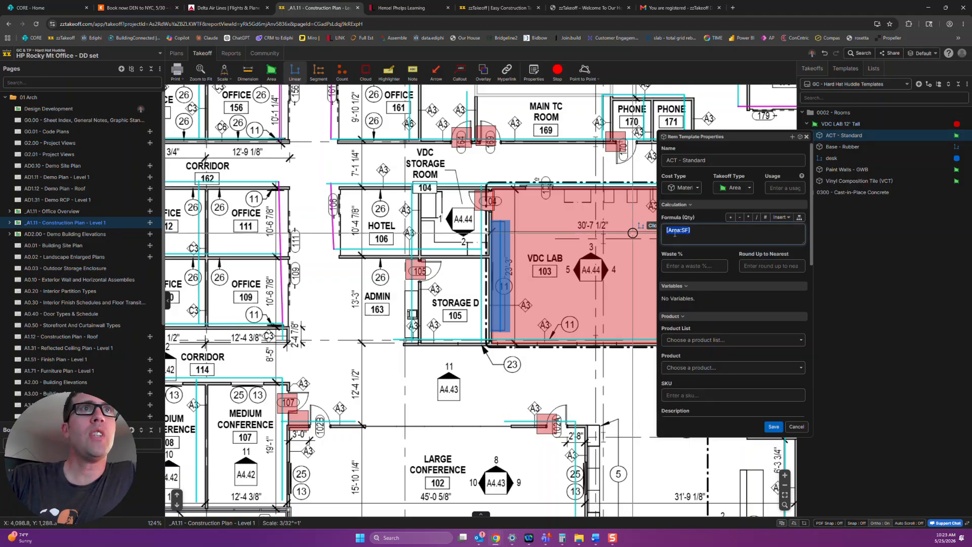
mouse_move(966, 142)
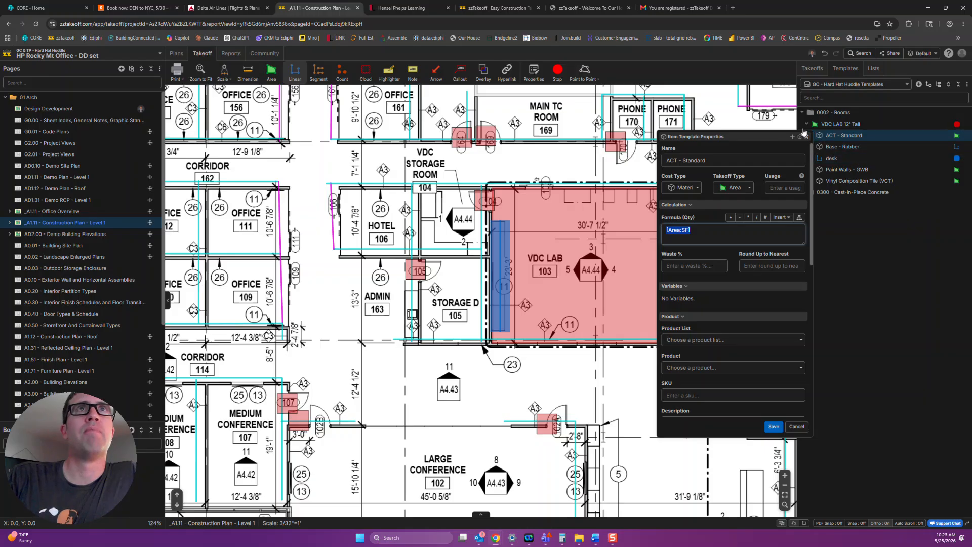
Review the cost, units and available product lists of the Base - Rubber takeoff item, keeping its settings.
click(815, 66)
double_click(840, 203)
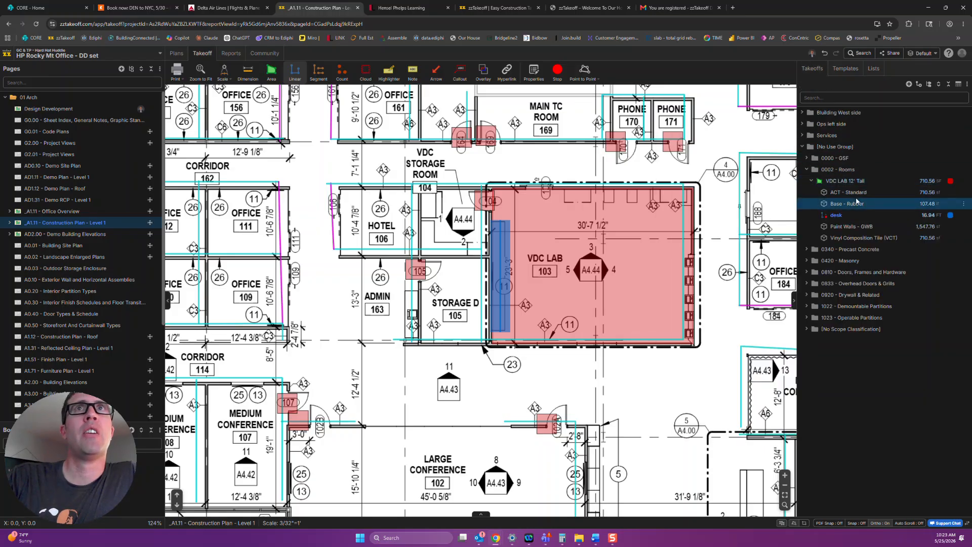
scroll(742, 373, down, 3)
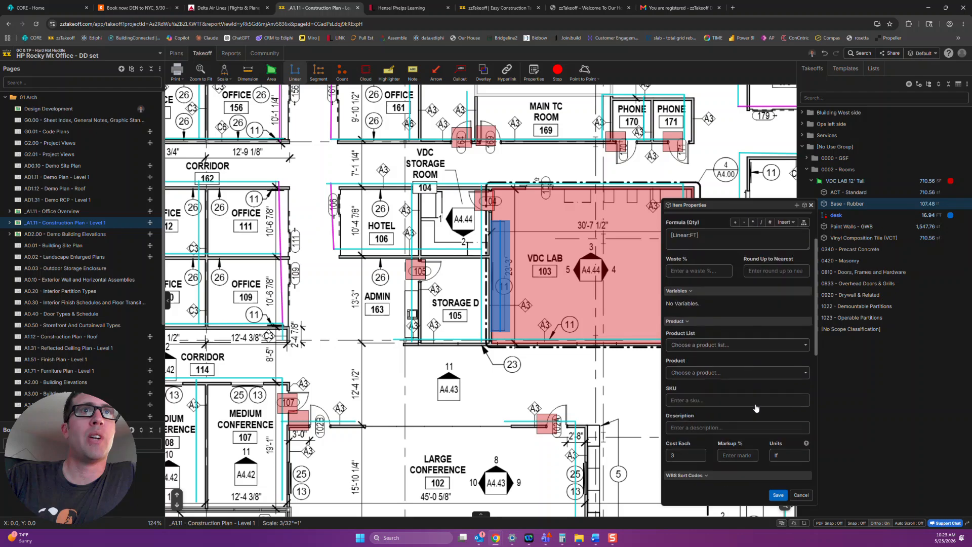
click(789, 404)
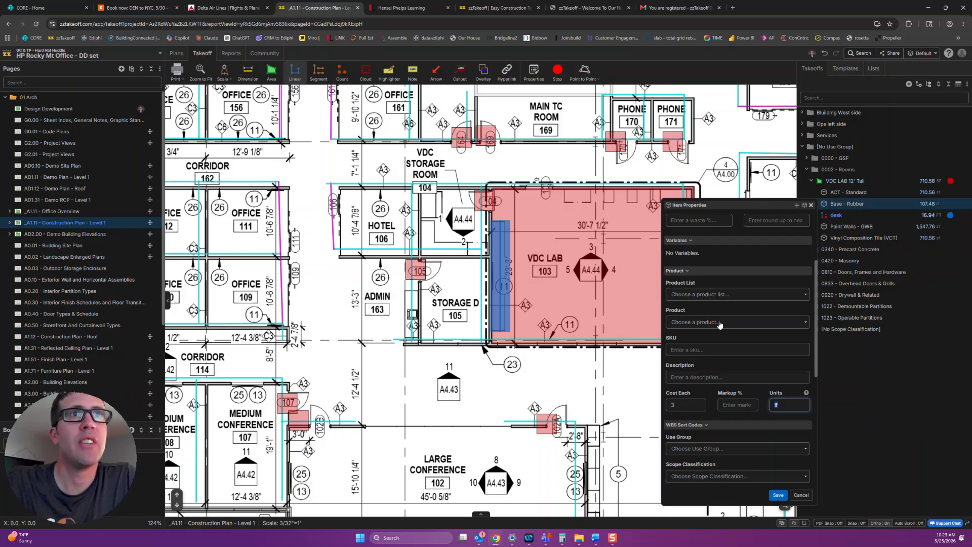
click(708, 296)
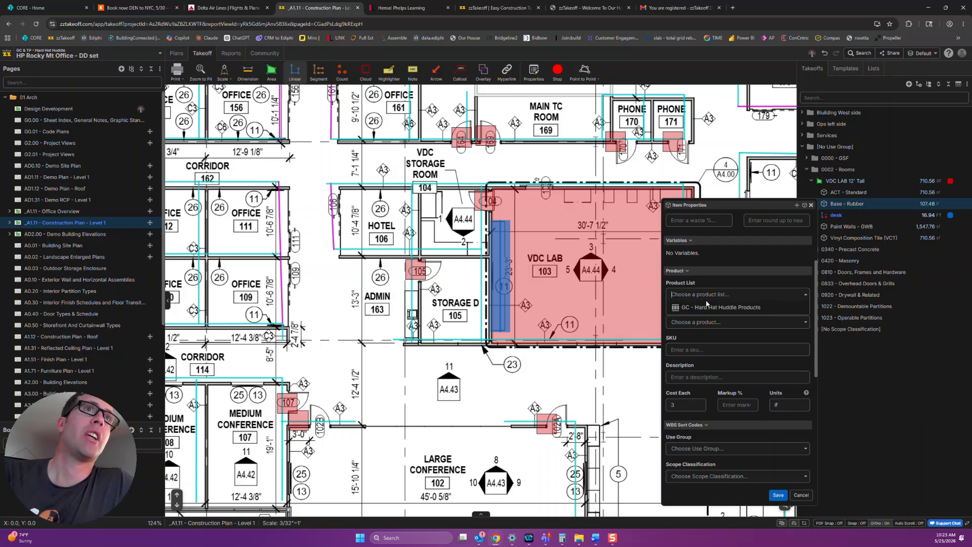
click(722, 259)
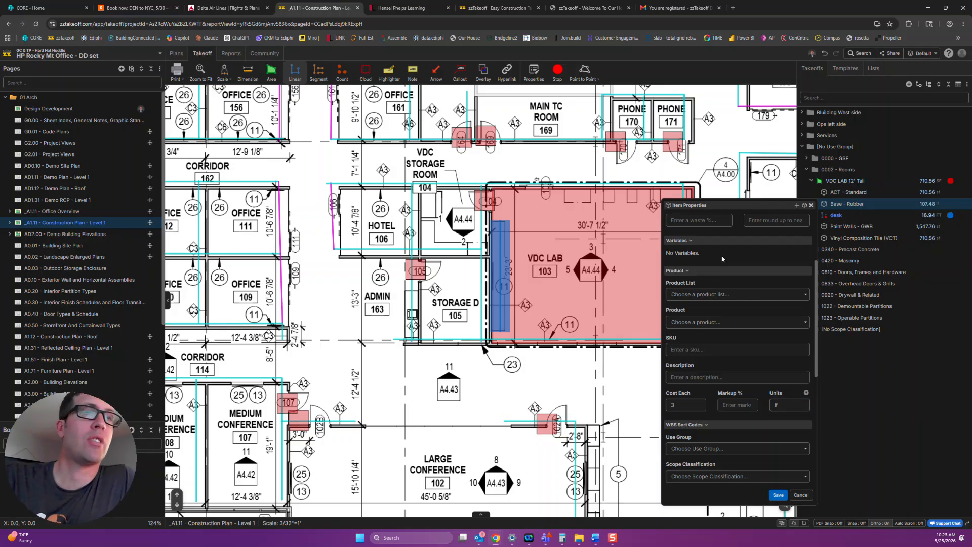
click(777, 494)
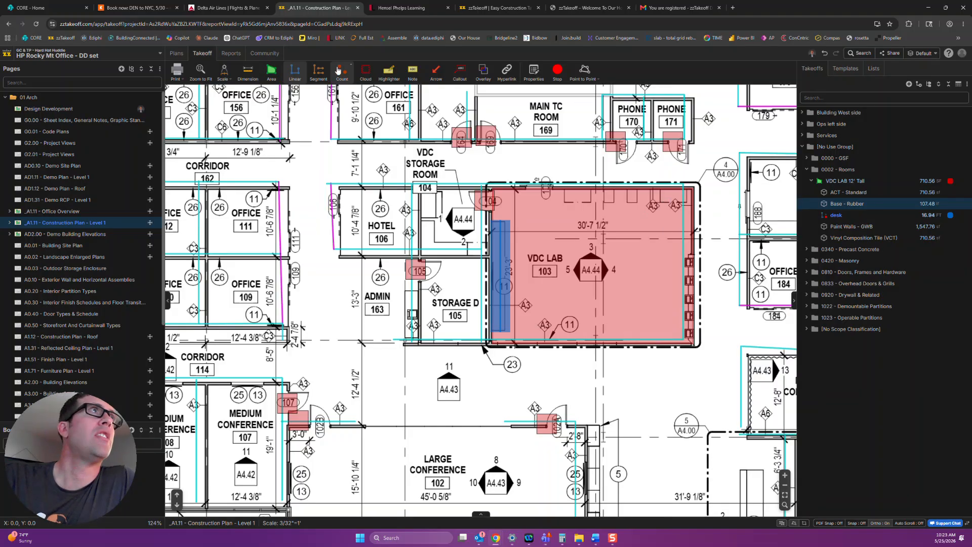
Visit the Community page, return to the takeoff and collapse the VDC LAB 12' Tall items.
click(264, 54)
click(204, 54)
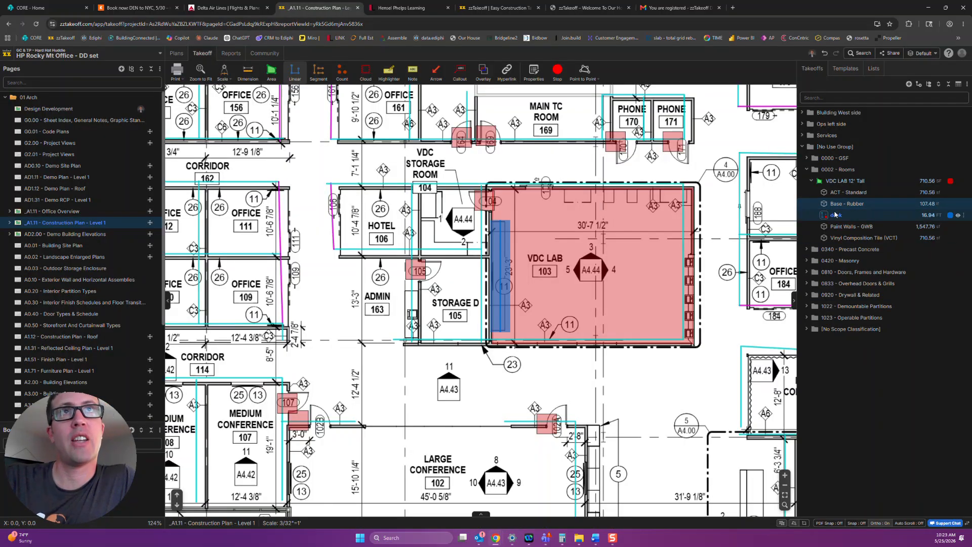
click(810, 181)
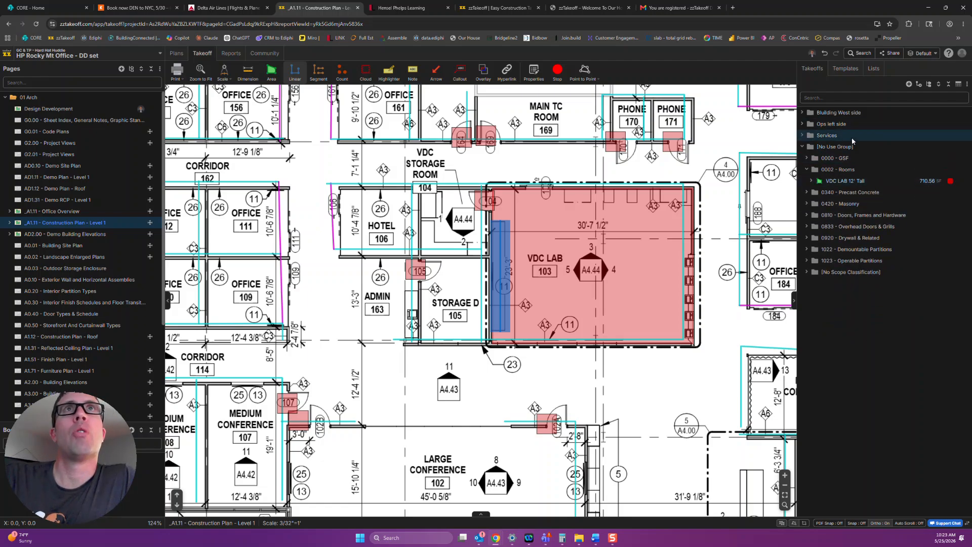
Switch the template library from GC - Hard Hat Huddle Templates to _Project Database.
click(845, 68)
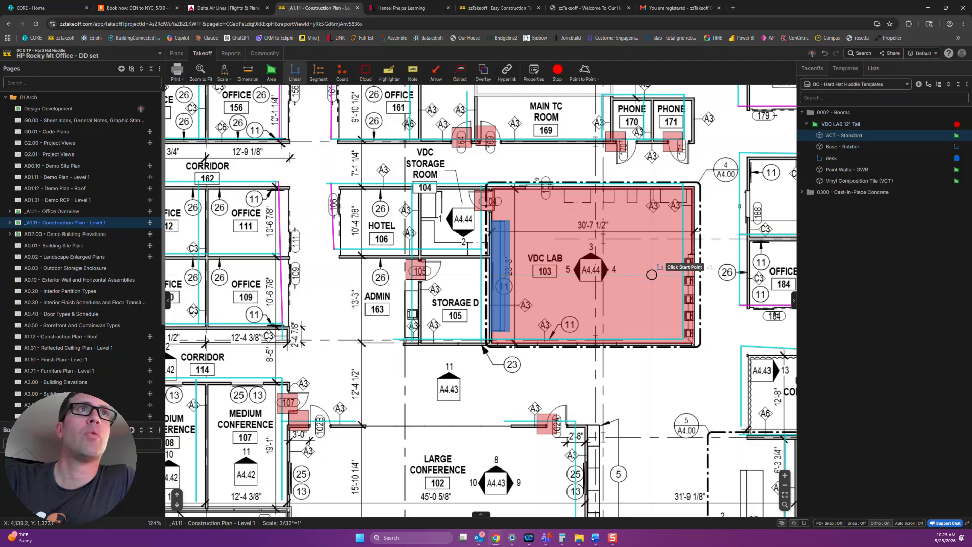
scroll(651, 274, down, 8)
scroll(514, 320, up, 1)
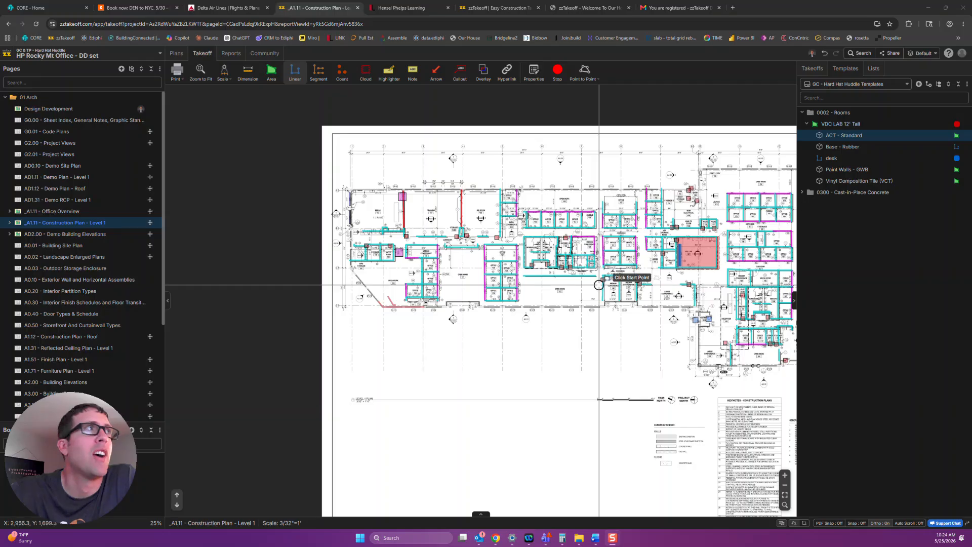
click(817, 71)
click(848, 71)
click(857, 85)
click(824, 112)
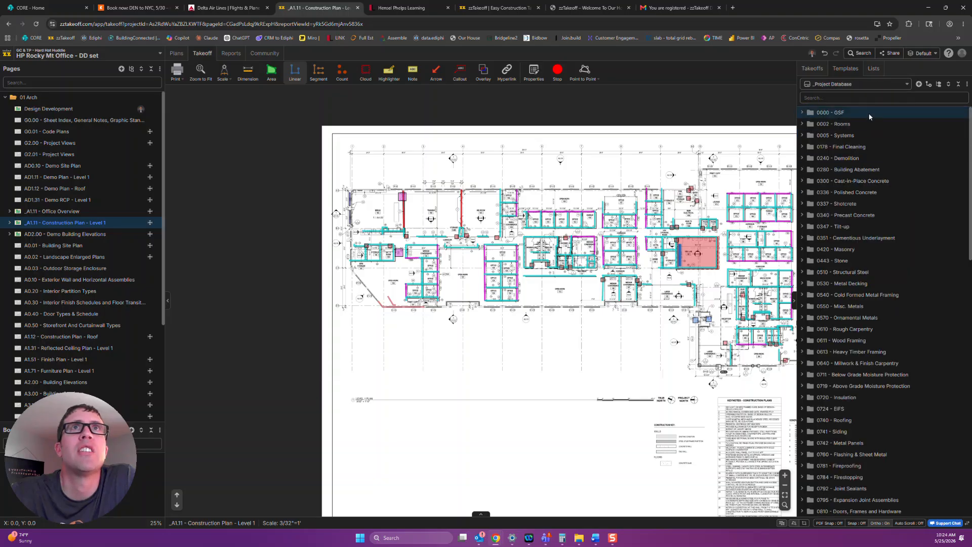
Group the _Project Database templates by UF3 and return the grouping to Scope Classification.
click(938, 84)
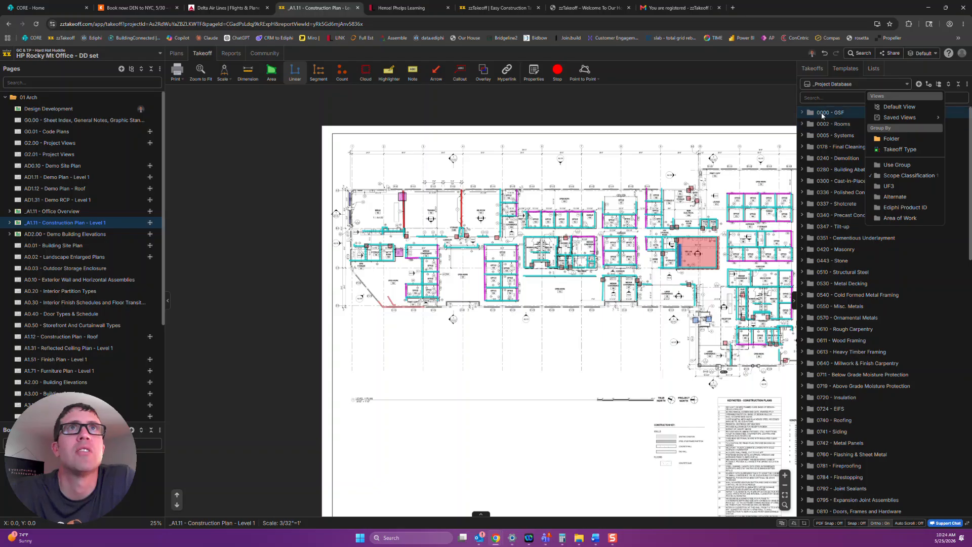
click(905, 191)
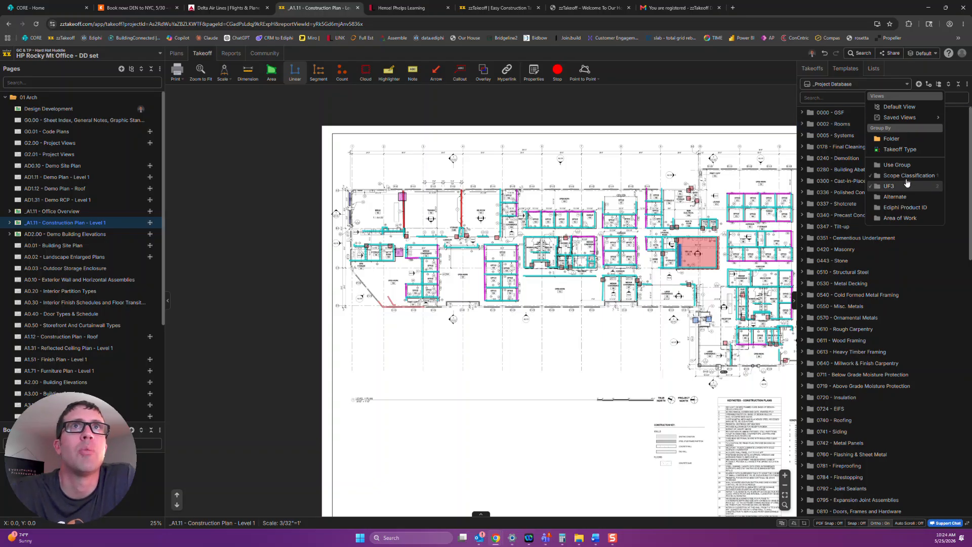
click(907, 177)
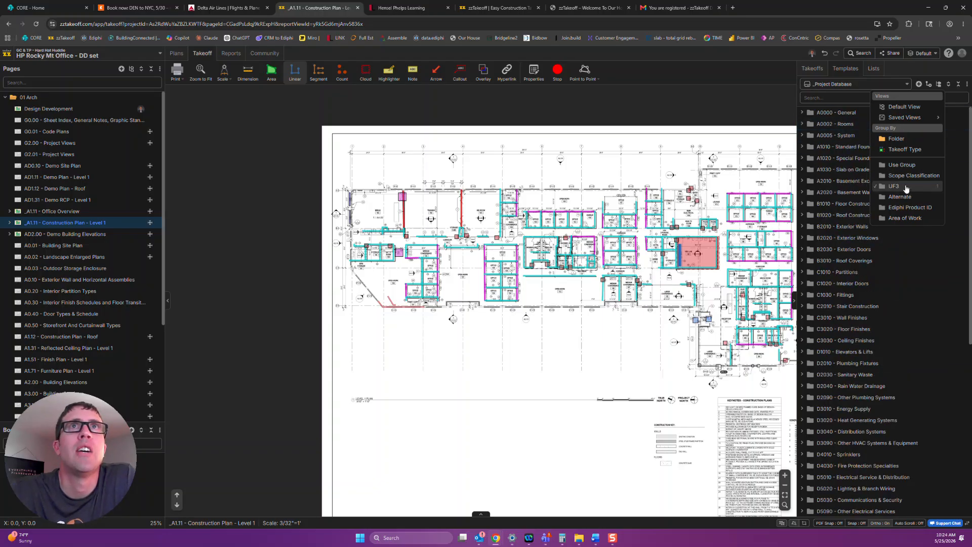
Select the B20 - Exterior Wall 12' template under 0005 - Systems and open the AD0.10 - Demo Site Plan page.
click(803, 136)
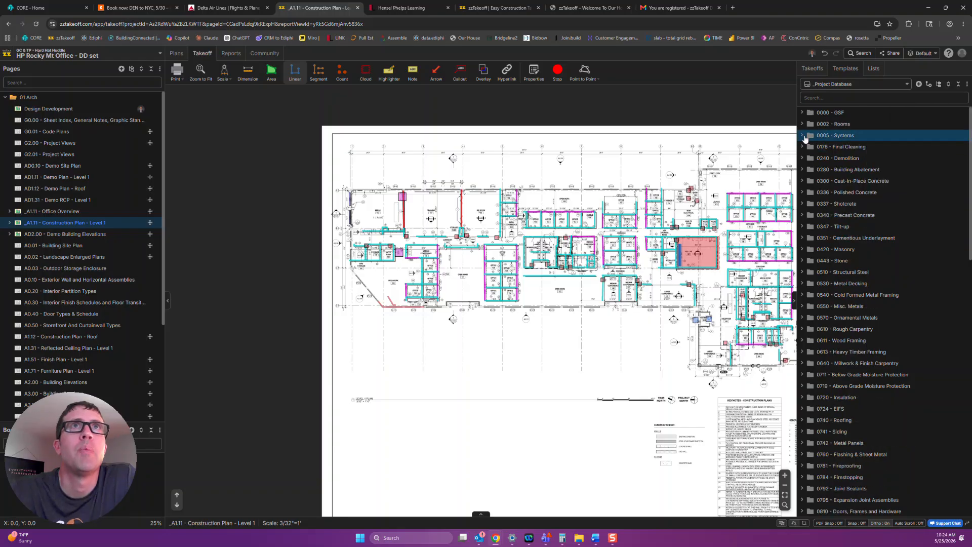
click(826, 160)
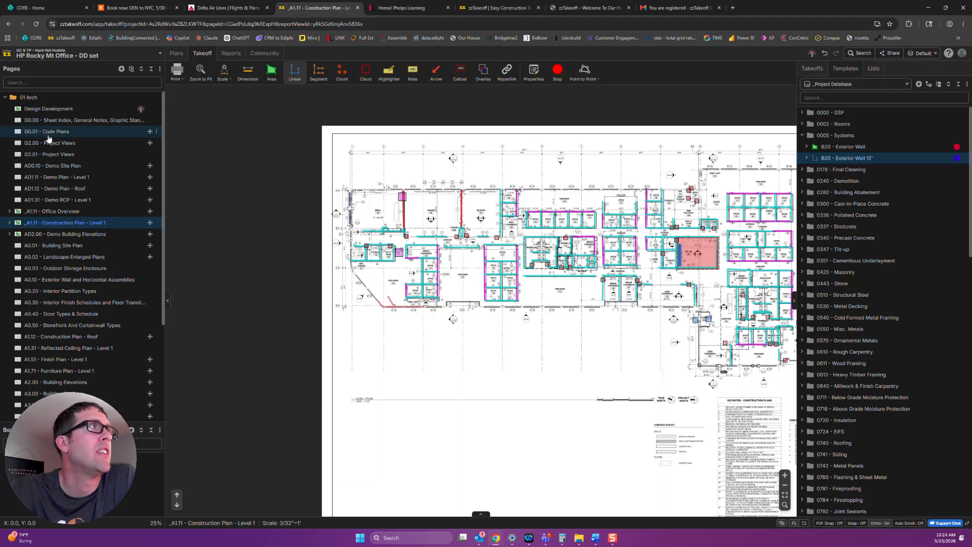
click(58, 166)
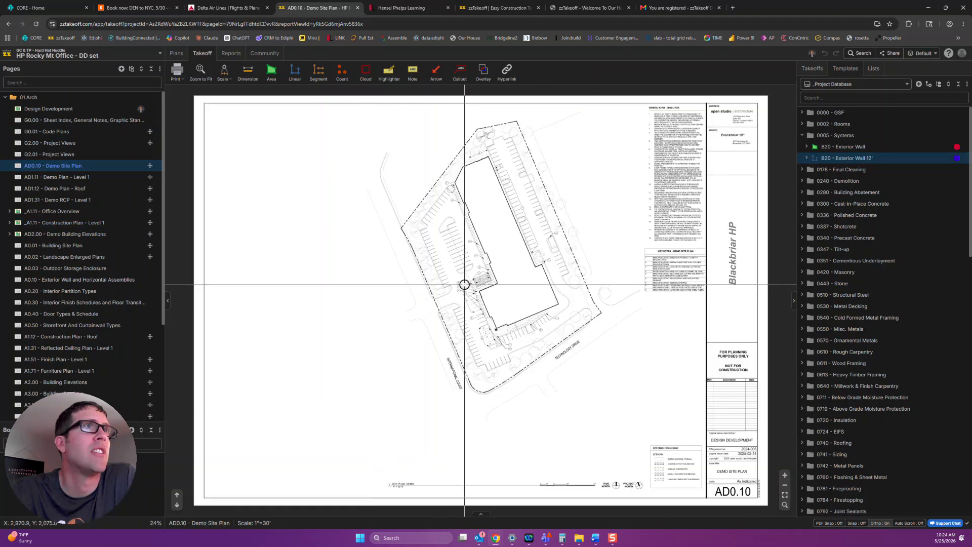
scroll(506, 260, up, 5)
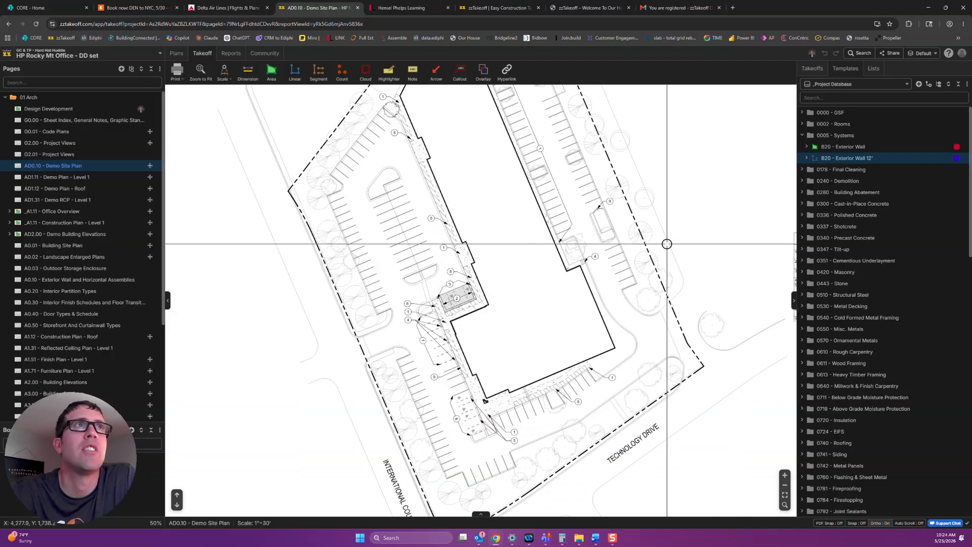
Start a takeoff from the B20 - Exterior Wall 12' template and trace the full building perimeter on the demo site plan.
scroll(617, 217, down, 1)
drag(612, 212, 613, 268)
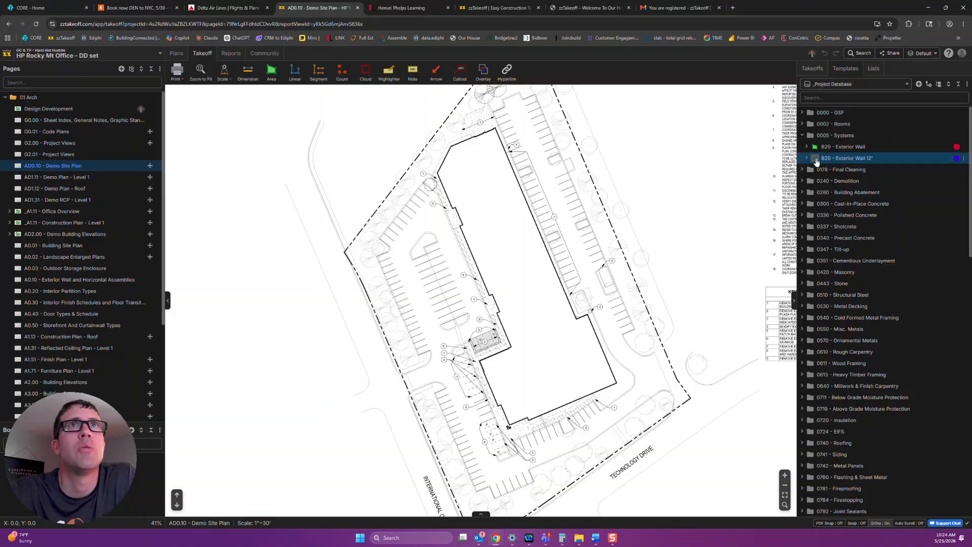
double_click(816, 162)
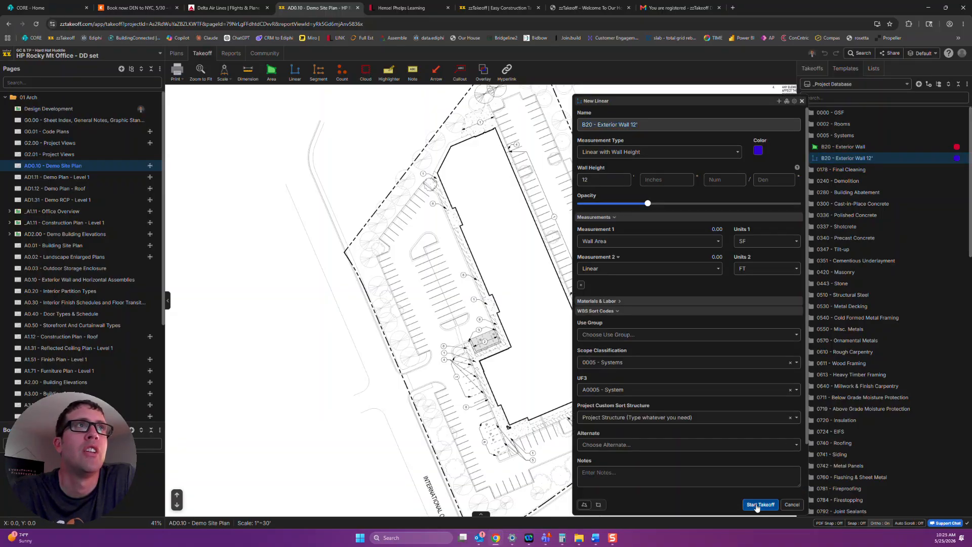
click(761, 504)
click(436, 175)
click(506, 347)
click(480, 359)
click(497, 406)
click(509, 424)
click(621, 390)
click(588, 311)
click(577, 311)
click(495, 125)
click(436, 147)
click(435, 175)
Set the traced exterior wall's height to 16 feet and save its properties.
double_click(855, 204)
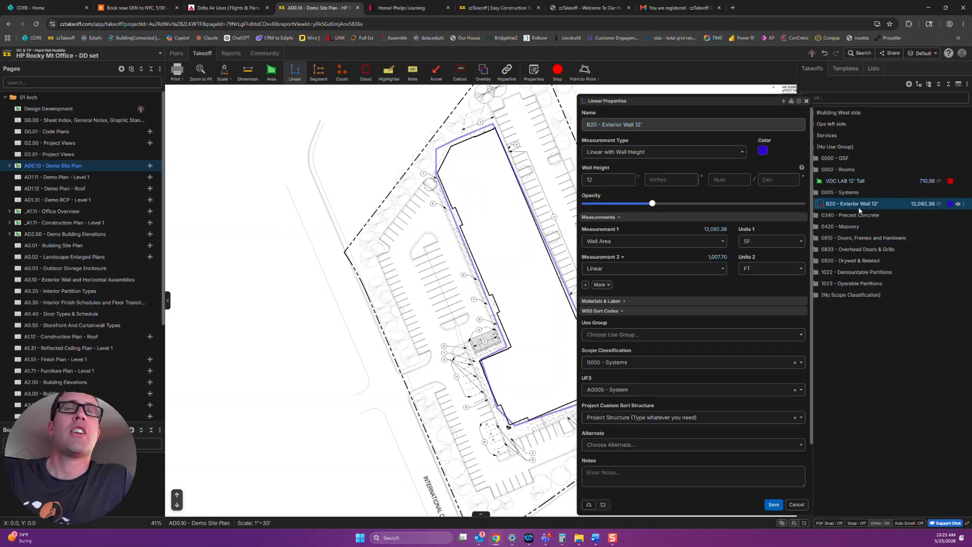
click(616, 179)
key(BackSpace)
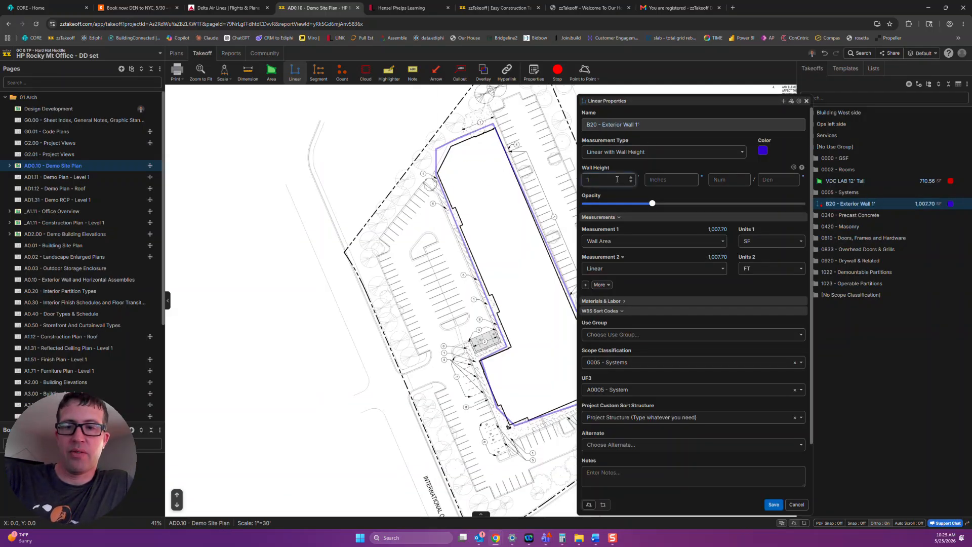
text(6)
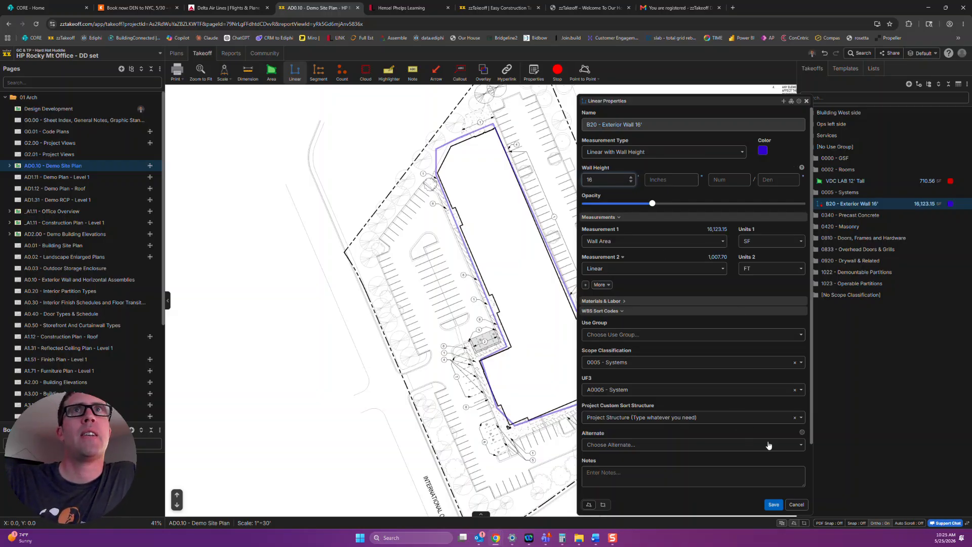
click(773, 502)
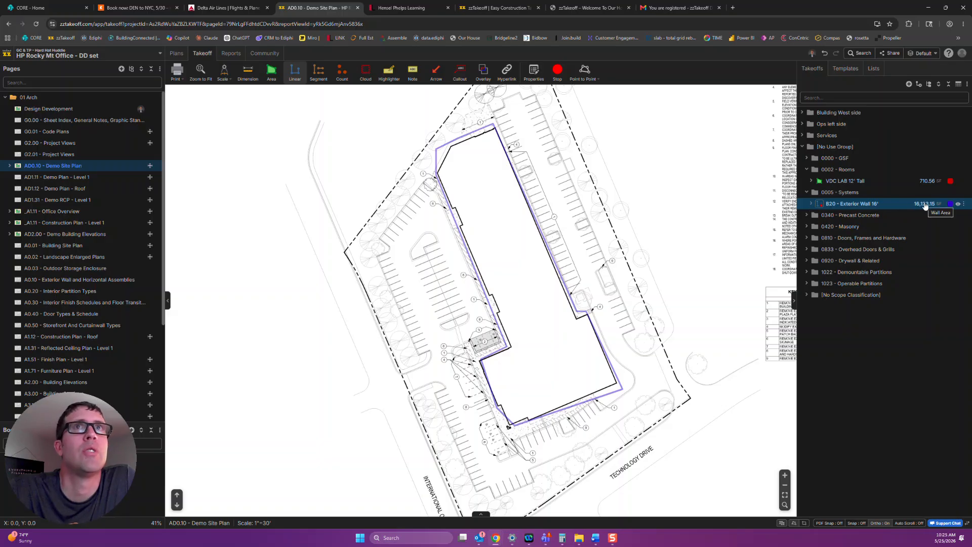
Expand the B20 - Exterior Wall 16' takeoff and review the air barrier, cladding, studs and window items under Wall to Window %.
click(812, 204)
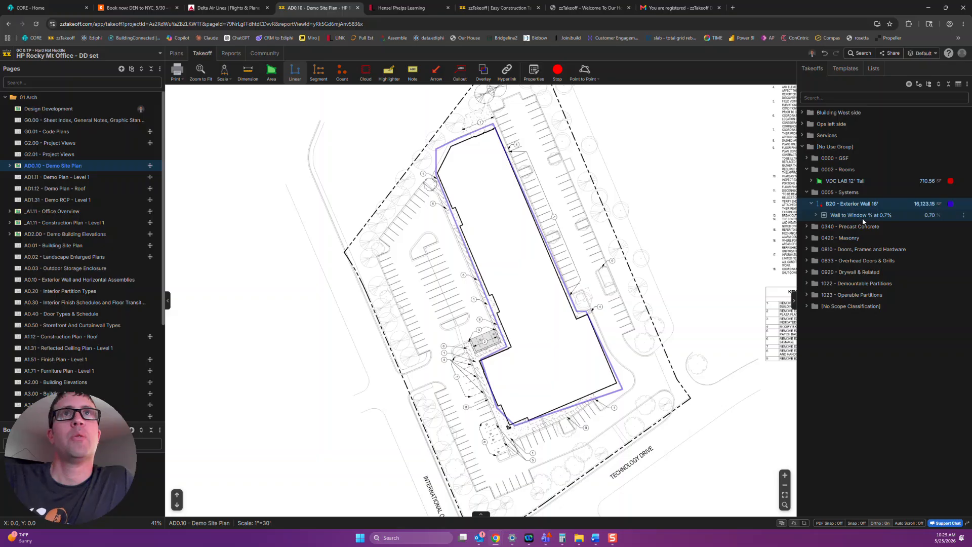
click(816, 216)
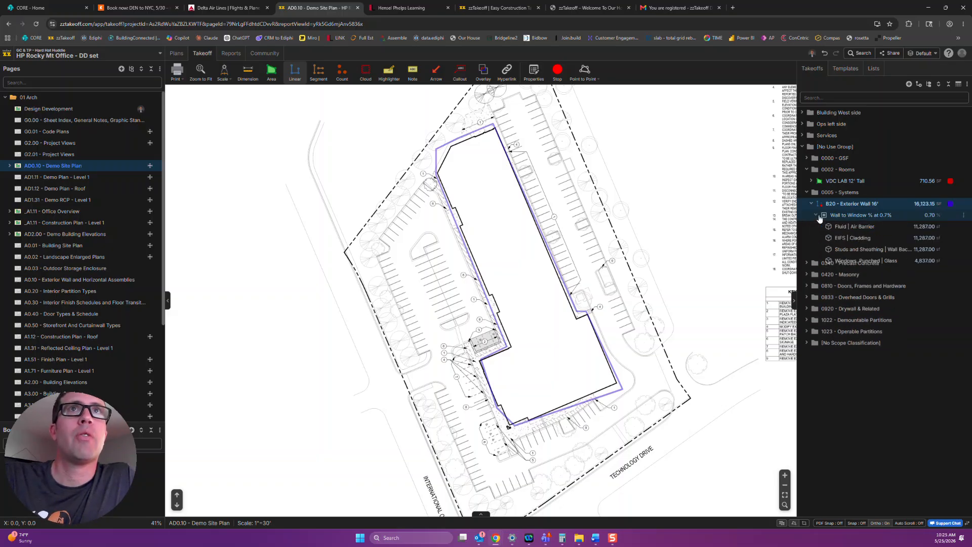
click(854, 226)
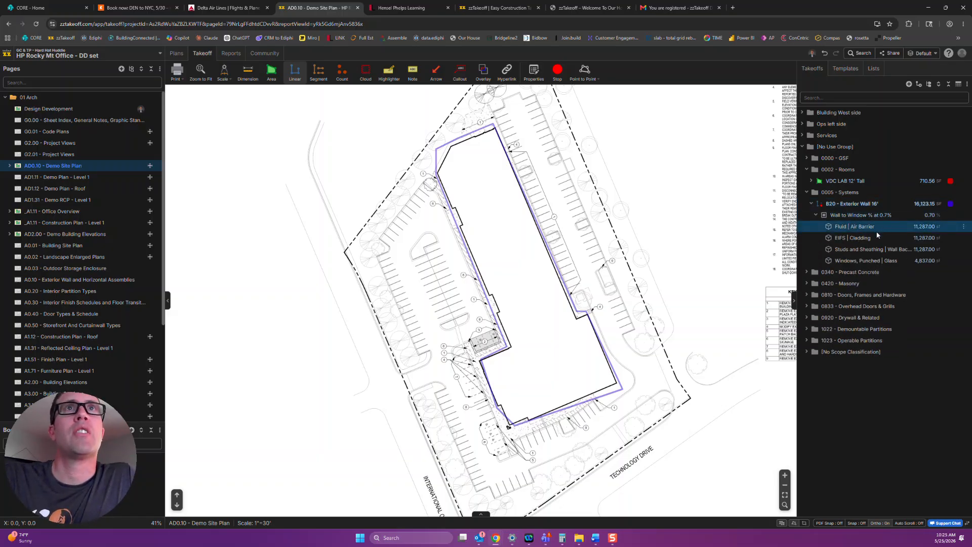
click(865, 238)
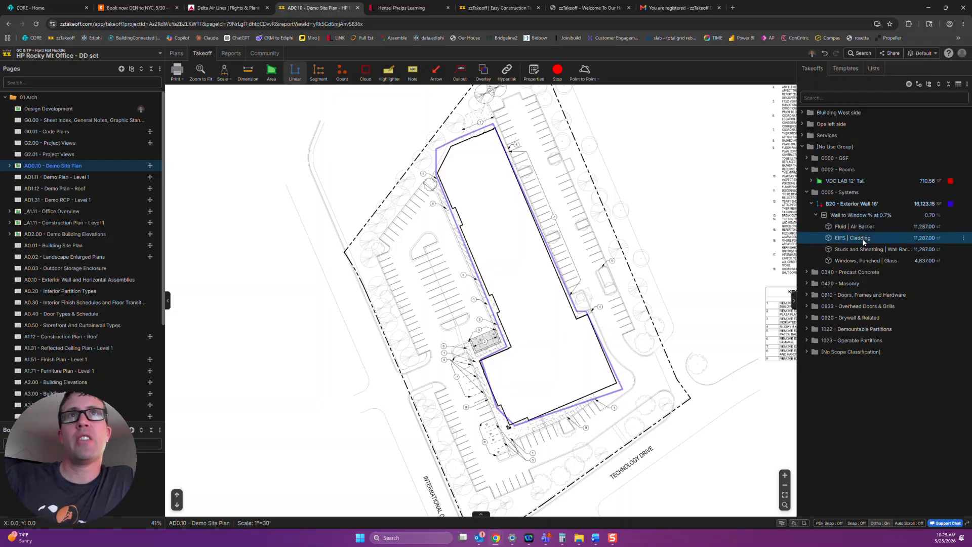
click(865, 250)
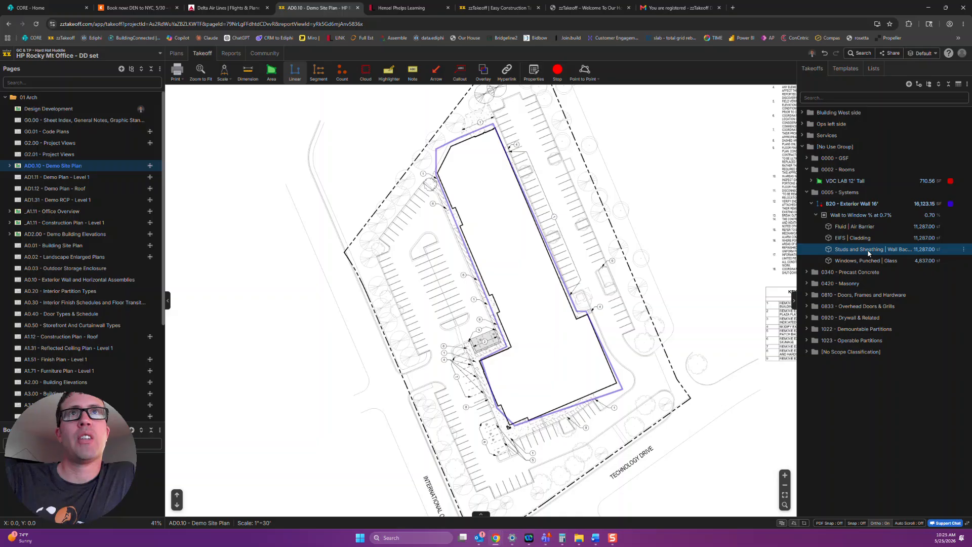
ctrl+click(862, 227)
ctrl+click(866, 261)
ctrl+click(868, 241)
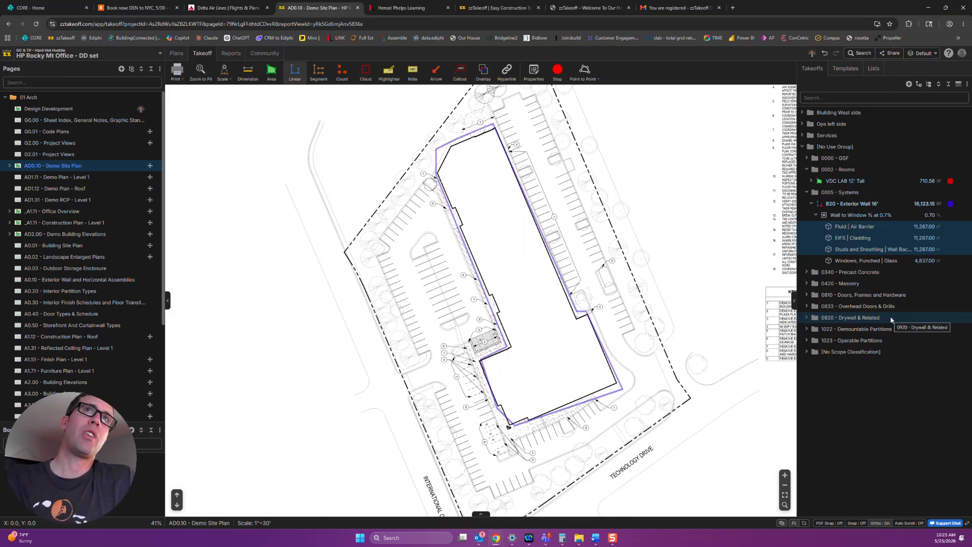
Check the WBS sort codes of the Studs and Sheathing and EIFS Cladding items, then close the properties.
double_click(847, 251)
scroll(733, 443, down, 4)
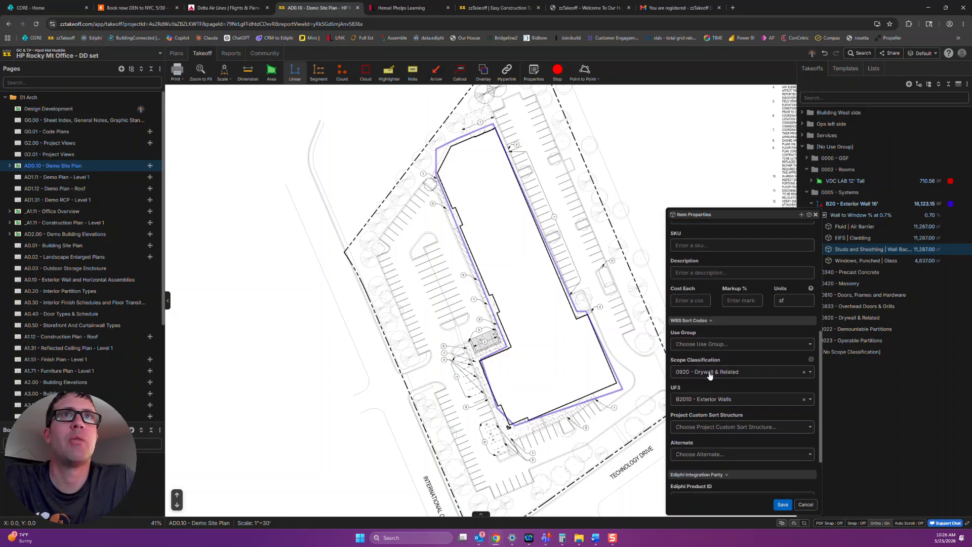
click(855, 237)
scroll(709, 426, down, 3)
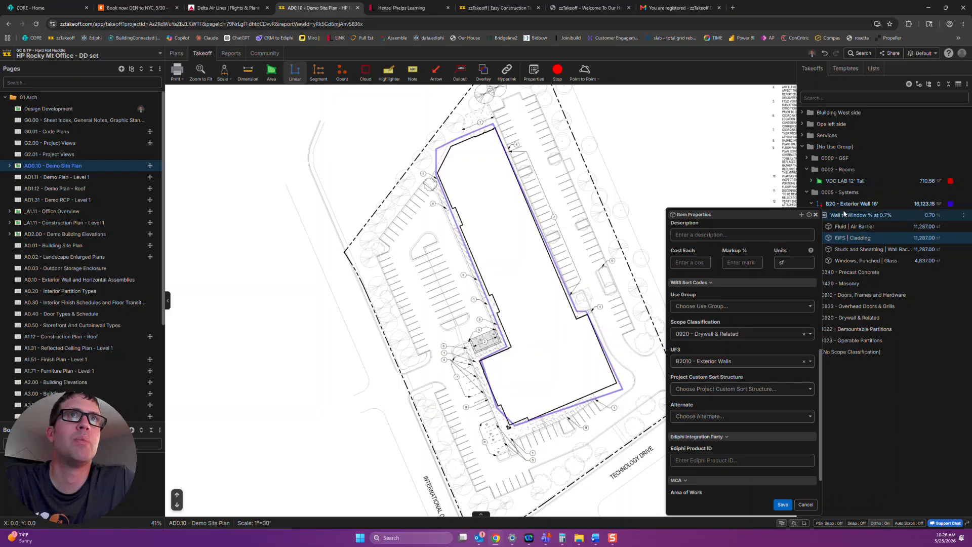
scroll(812, 223, up, 1)
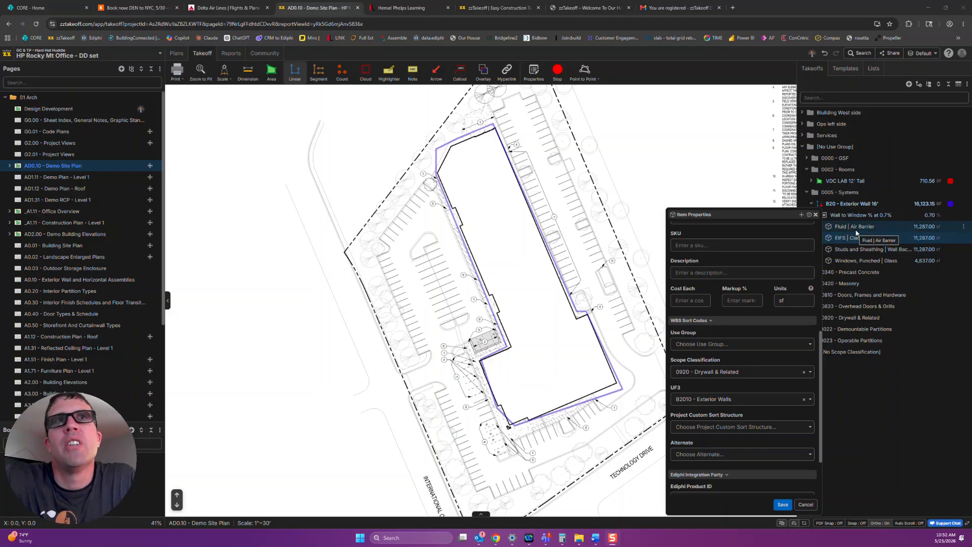
click(816, 214)
Set the Wall to Window% variable of the exterior wall's Wall to Window item to 0.8 and save it.
double_click(862, 215)
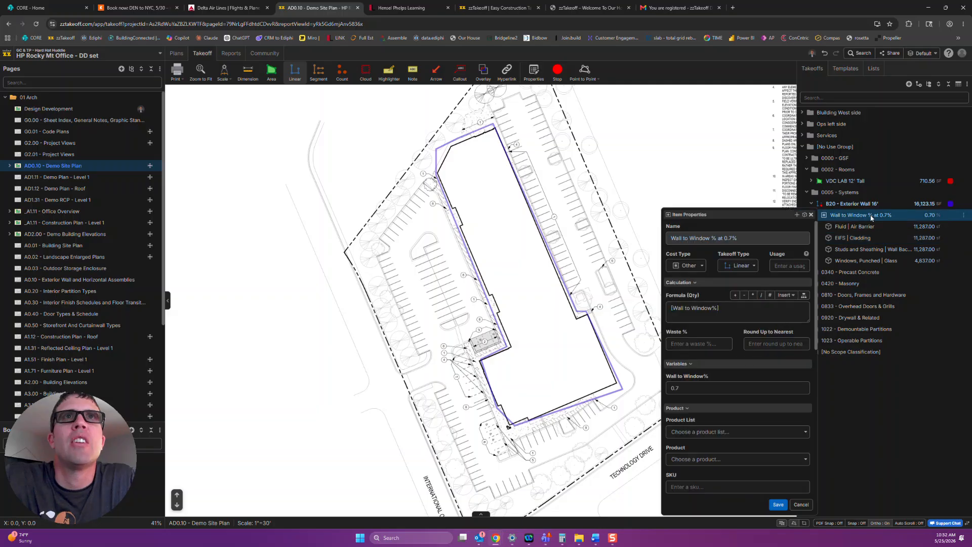
click(689, 394)
key(BackSpace)
text(8)
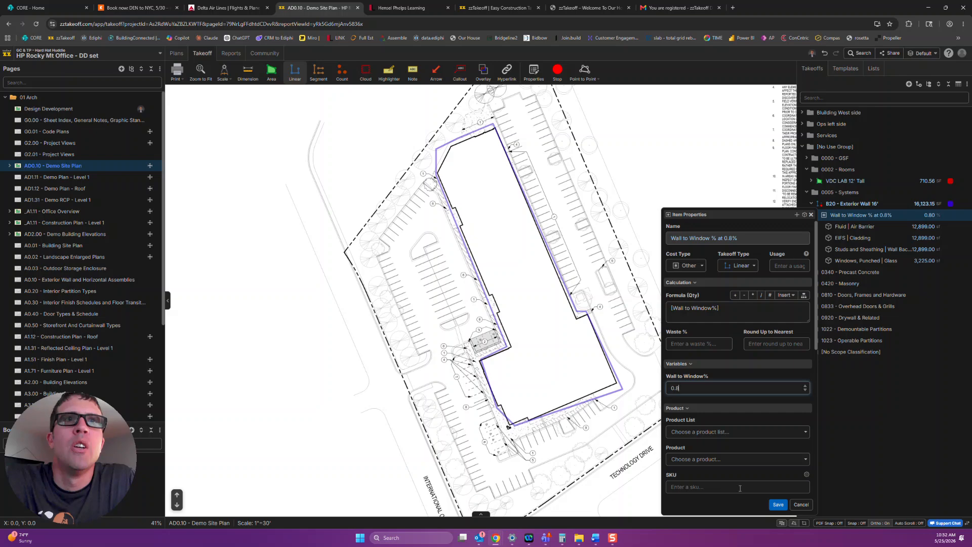
click(778, 504)
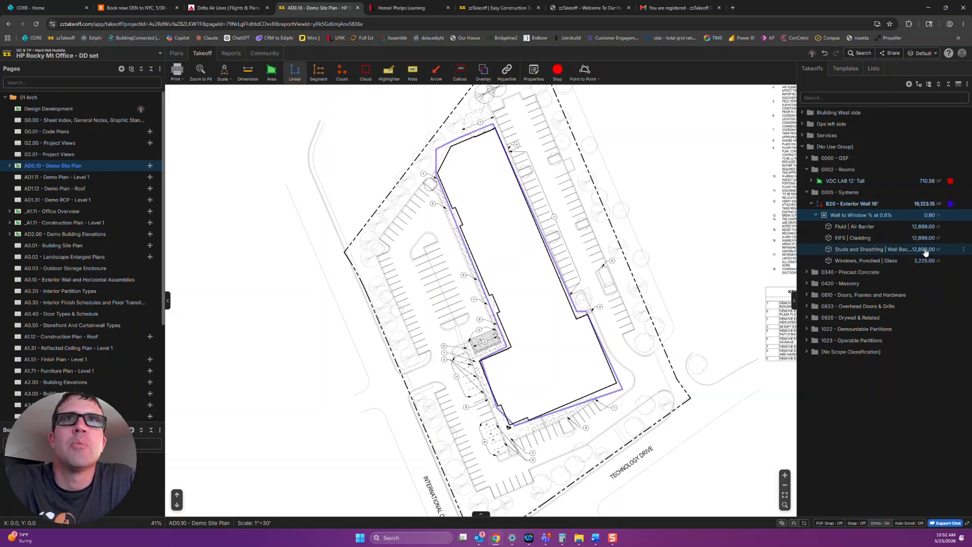
Examine how the Studs and Sheathing quantity formula references its parent, and view the parent Wall to Window % item's properties.
double_click(873, 254)
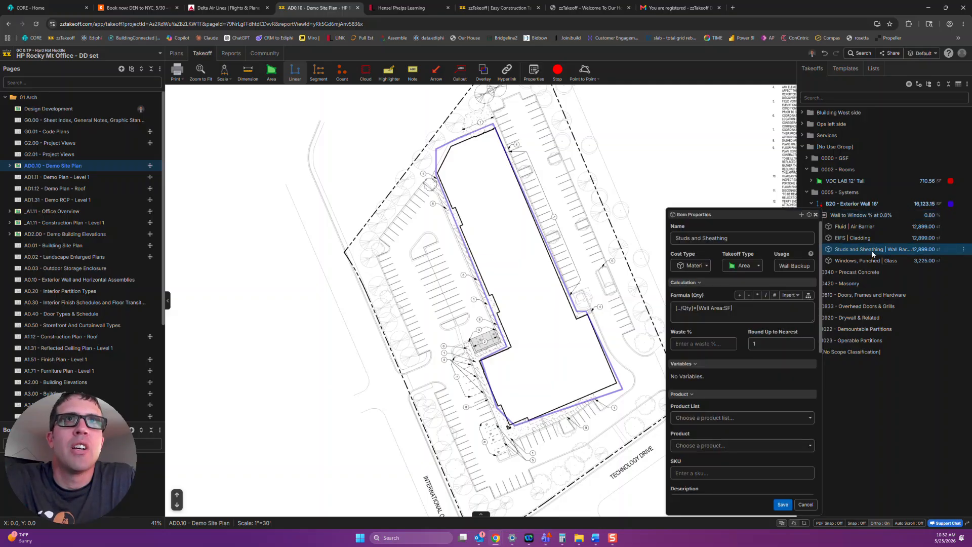
drag(696, 308, 659, 309)
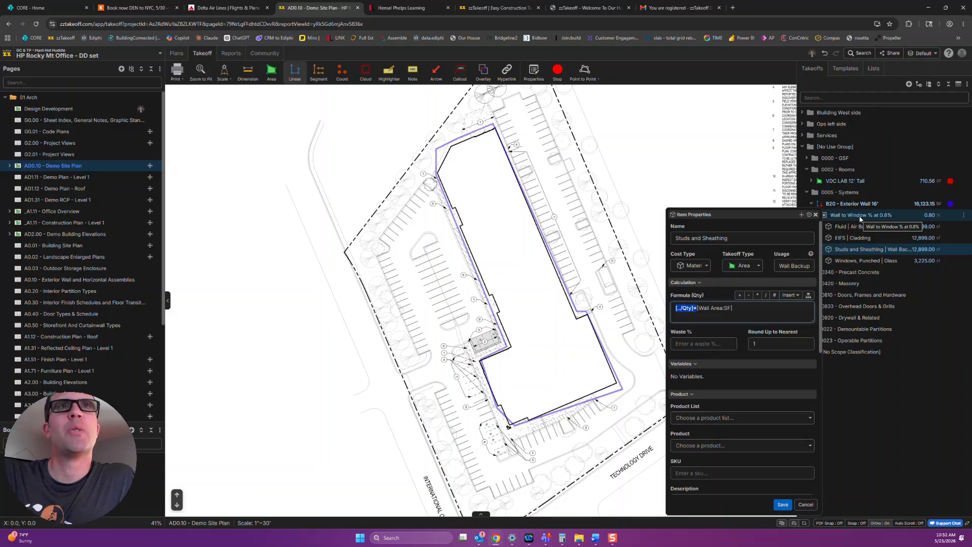
click(782, 505)
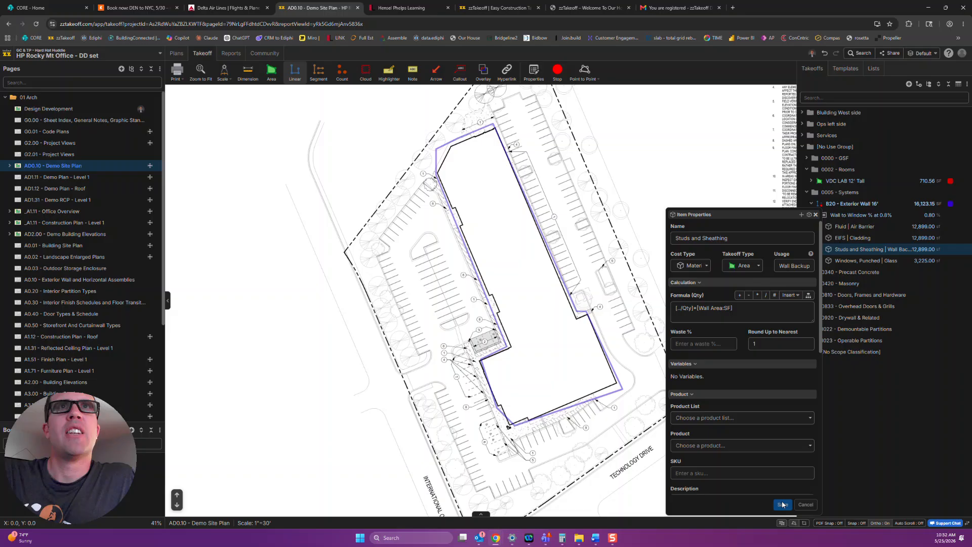
click(915, 215)
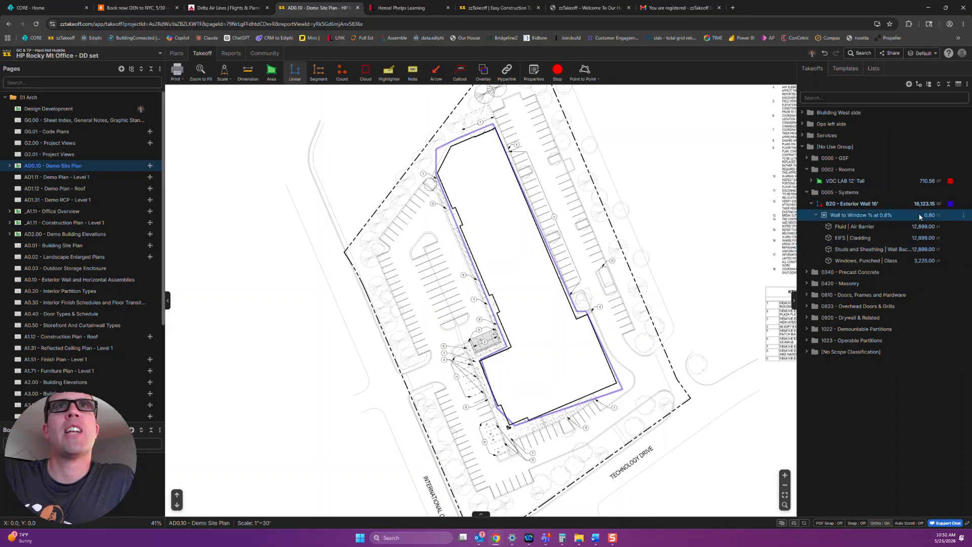
double_click(855, 217)
click(812, 215)
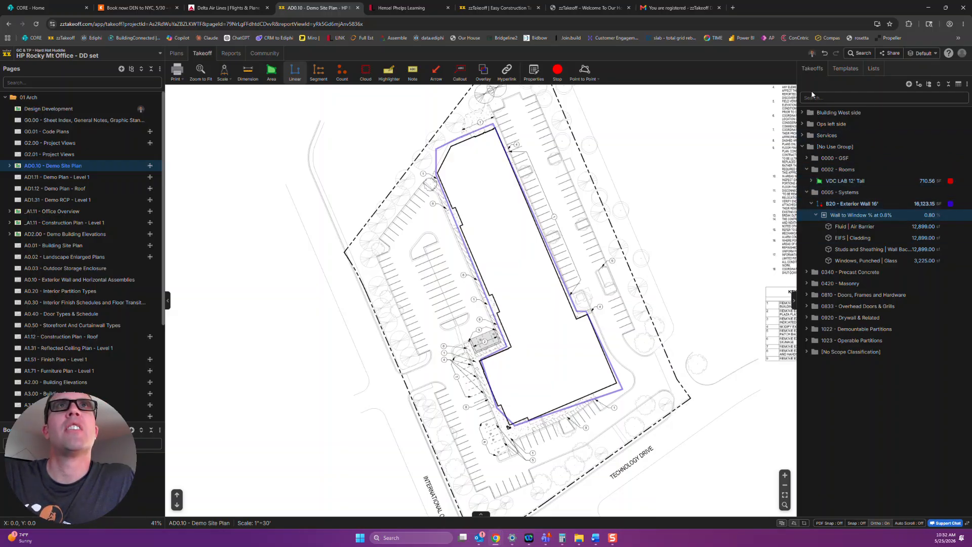
Open the _A1.11 - Construction Plan - Level 1 page and switch the template library to GC - Hard Hat Huddle Templates.
click(838, 70)
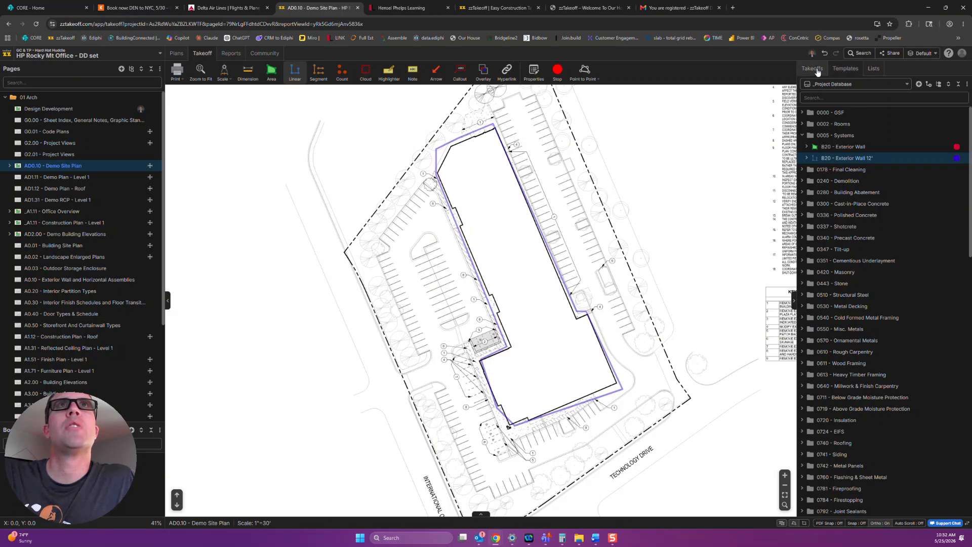
click(51, 212)
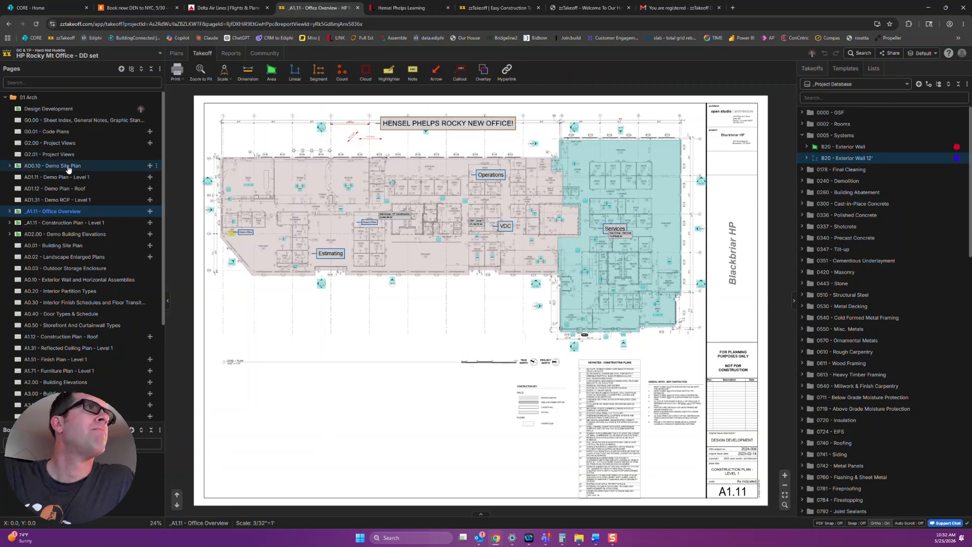
click(64, 222)
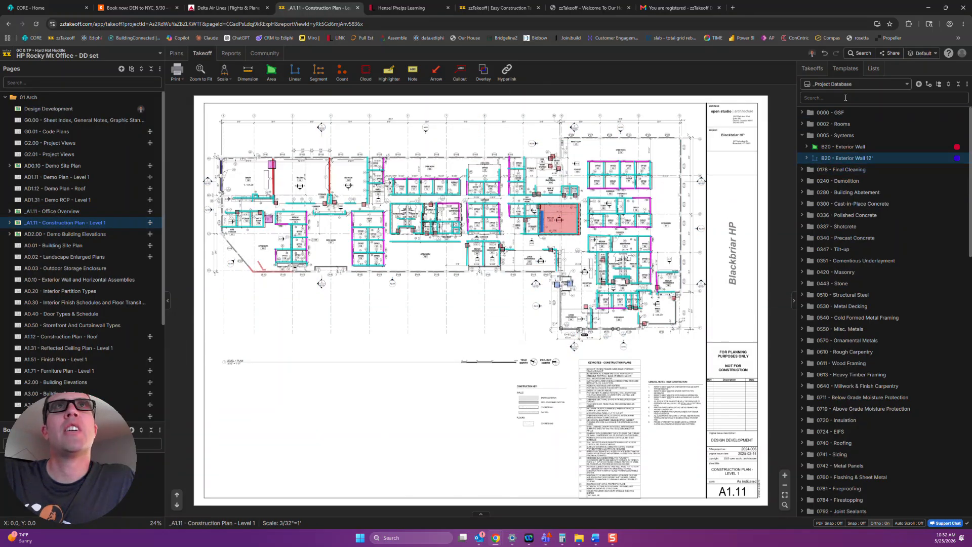
click(846, 85)
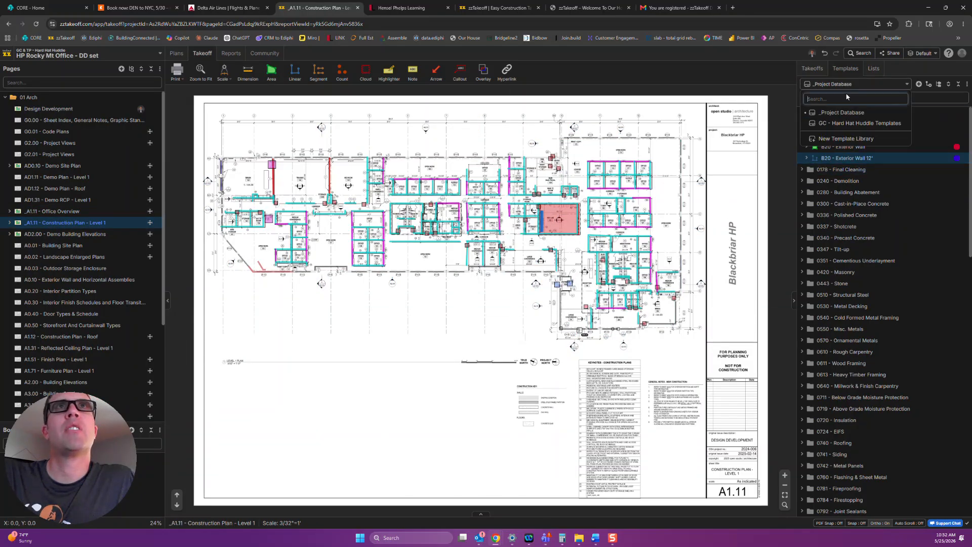
click(846, 124)
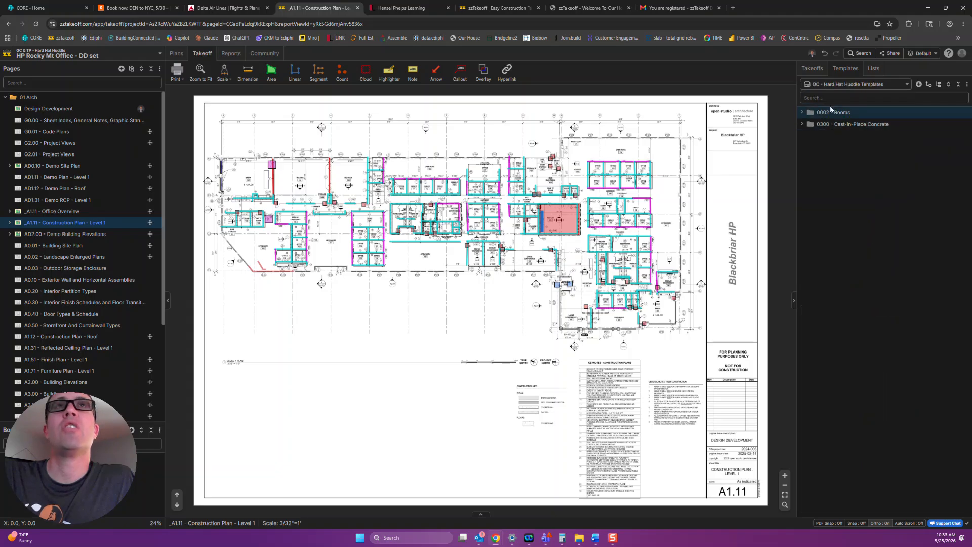
Add the Mat - 36" template under 0300 - Cast-in-Place Concrete to the takeoffs.
click(843, 124)
right_click(840, 137)
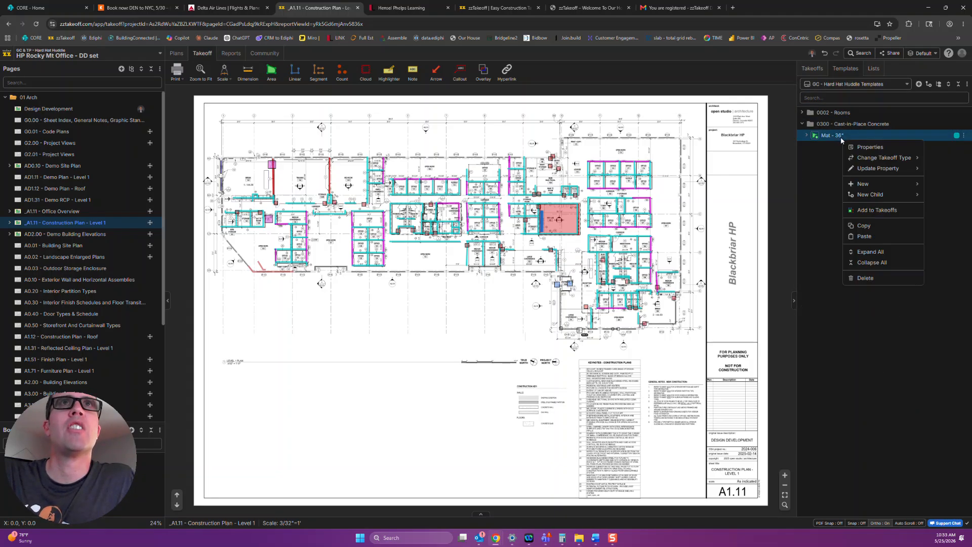
click(869, 212)
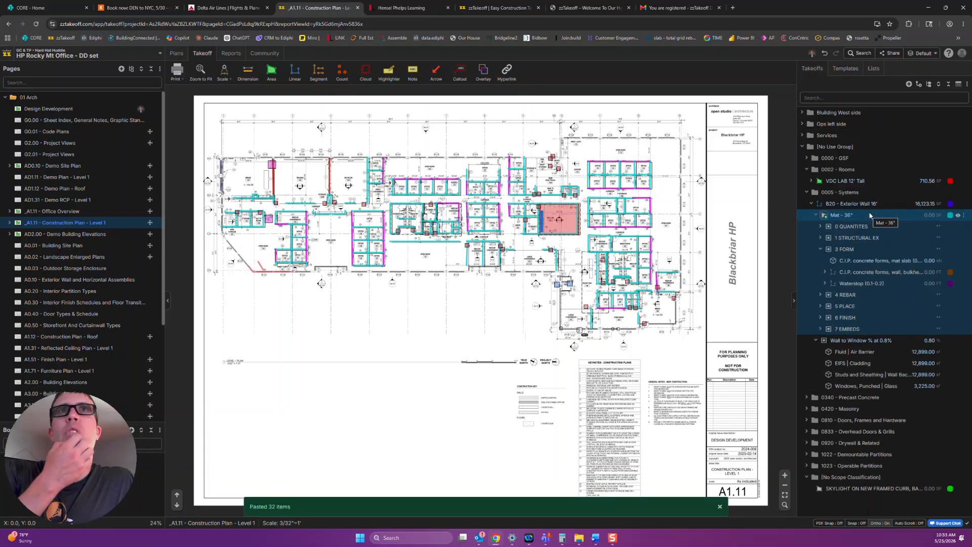
Move the Mat - 36" takeoff out of B20 - Exterior Wall 16' to stand directly under 0005 - Systems.
click(816, 215)
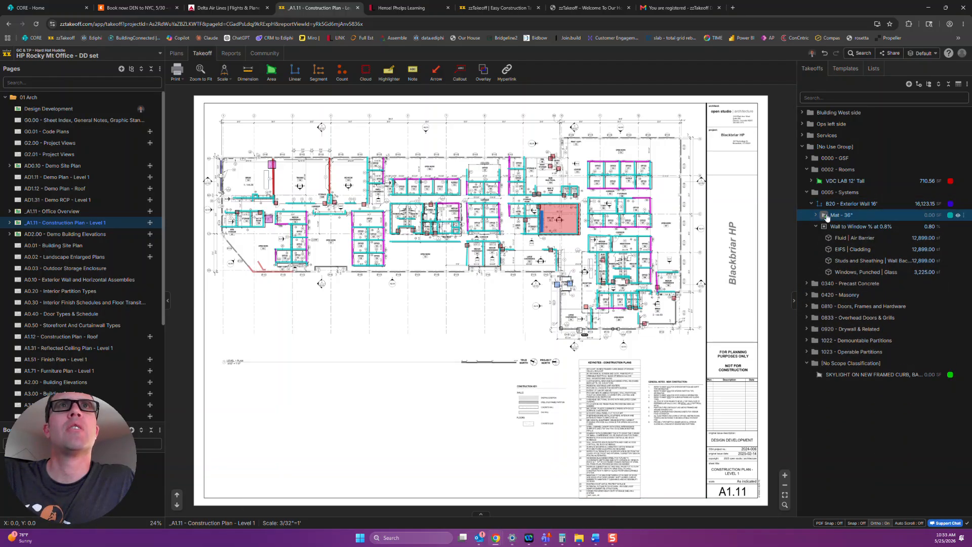
click(816, 226)
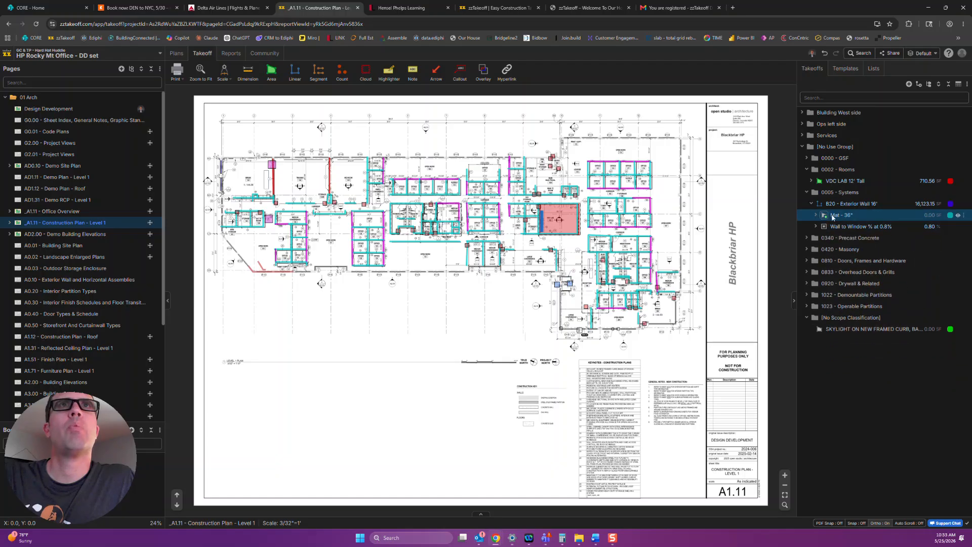
drag(833, 217, 838, 194)
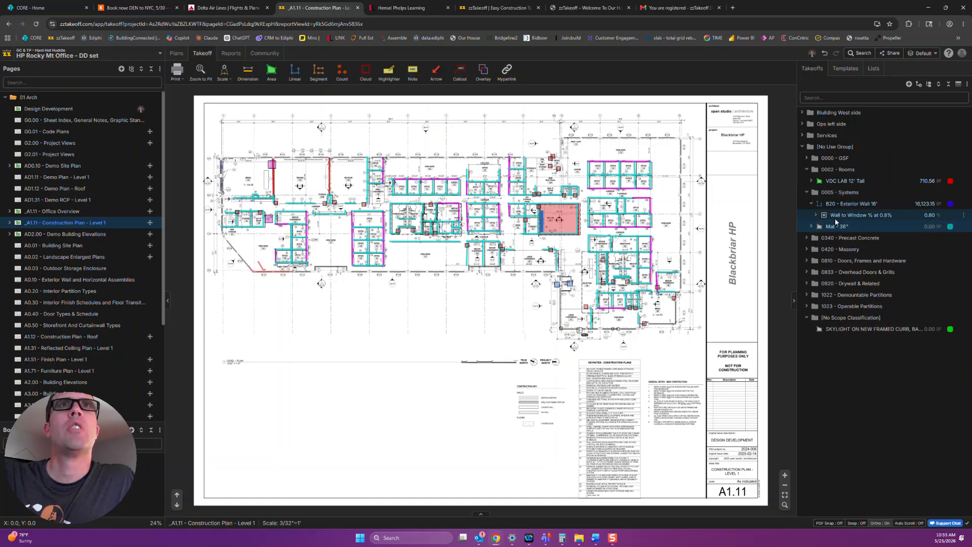
click(812, 226)
click(812, 226)
click(849, 203)
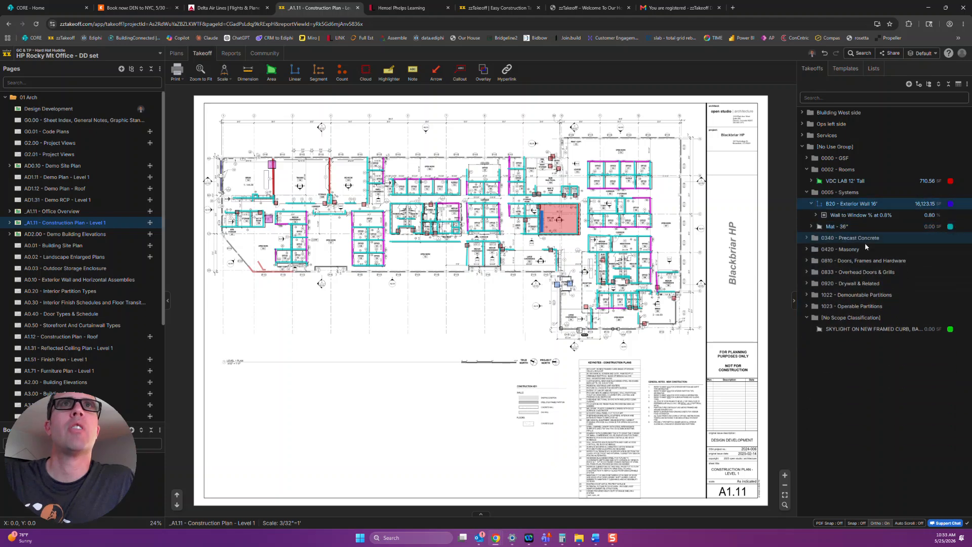
drag(838, 229, 855, 228)
Change the Mat - 36" takeoff's scope classification to 0300 - Cast-in-Place Concrete and save its properties.
double_click(835, 226)
scroll(738, 446, down, 3)
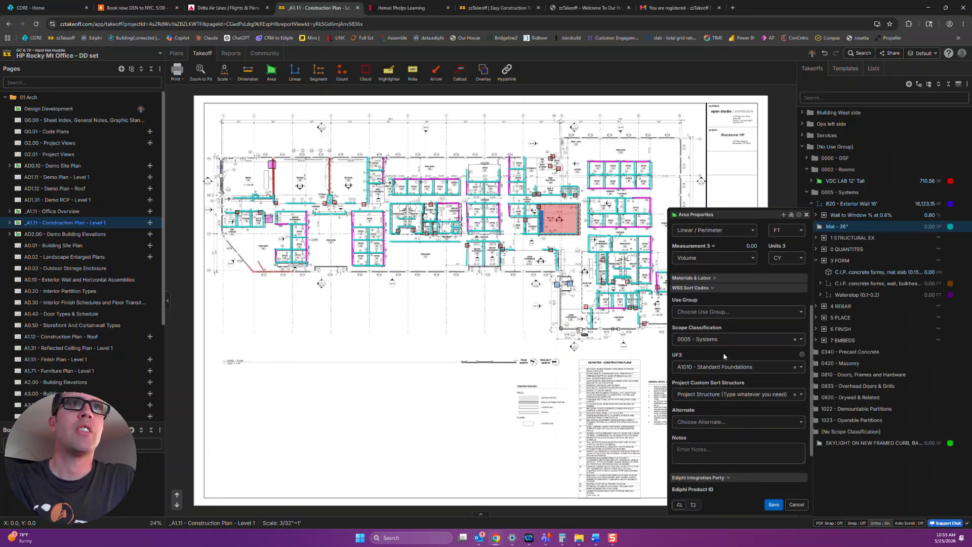
click(725, 339)
text(coc)
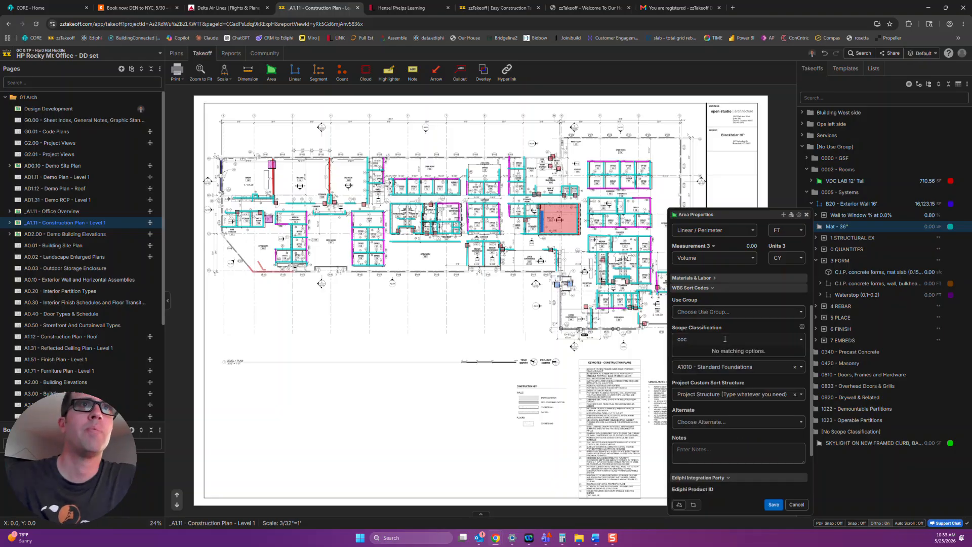
key(BackSpace)
text(n)
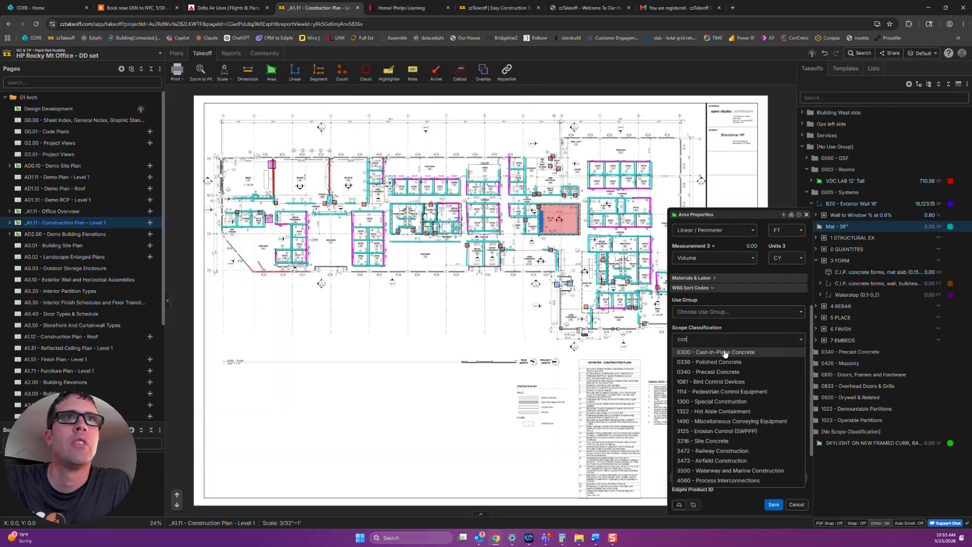
click(715, 352)
click(773, 505)
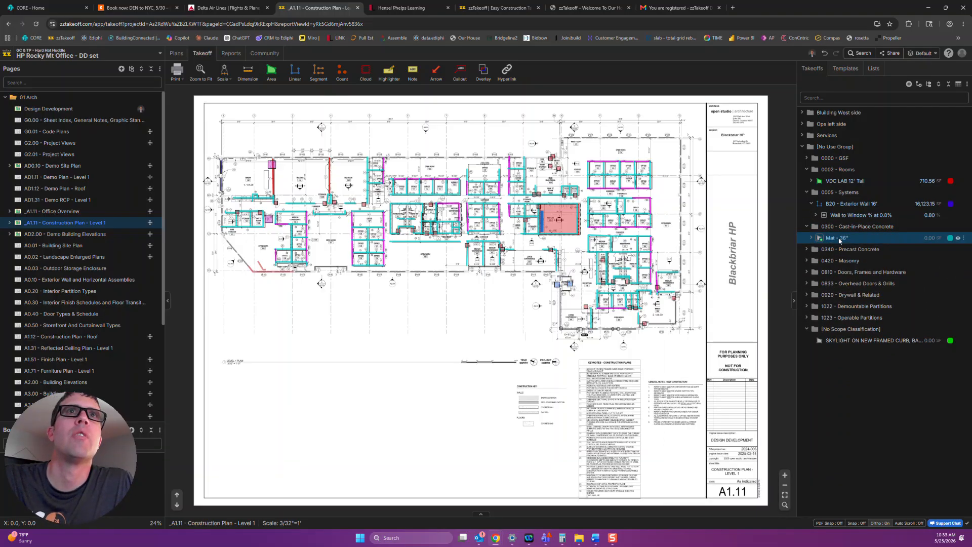
click(845, 69)
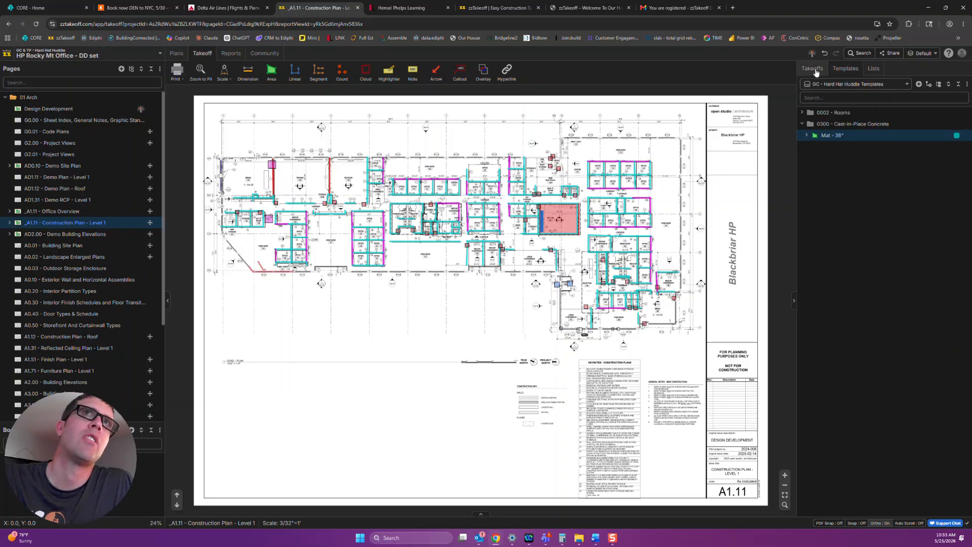
click(812, 69)
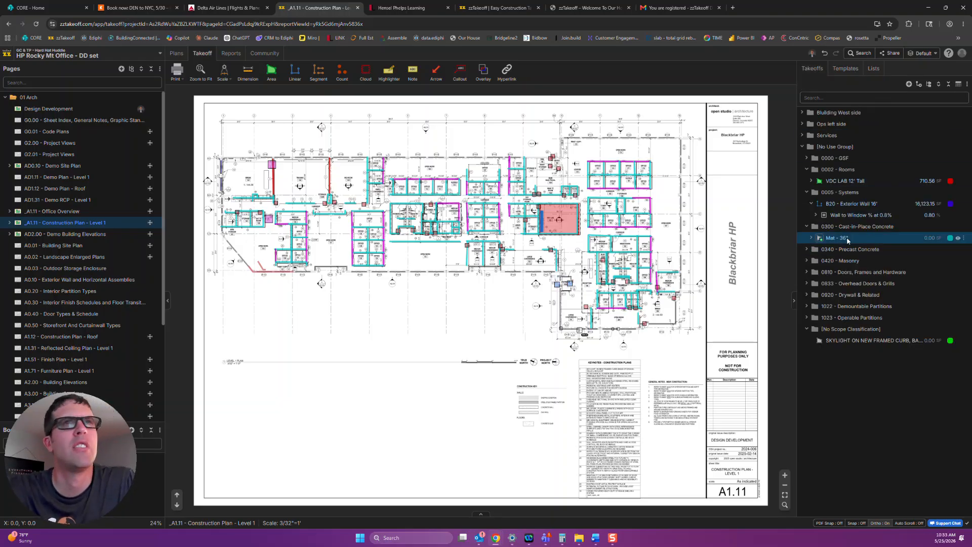
Draw a rectangular Mat - 36" area of about 13,560 SF over the middle of the plan and expand its item groups.
scroll(376, 276, up, 3)
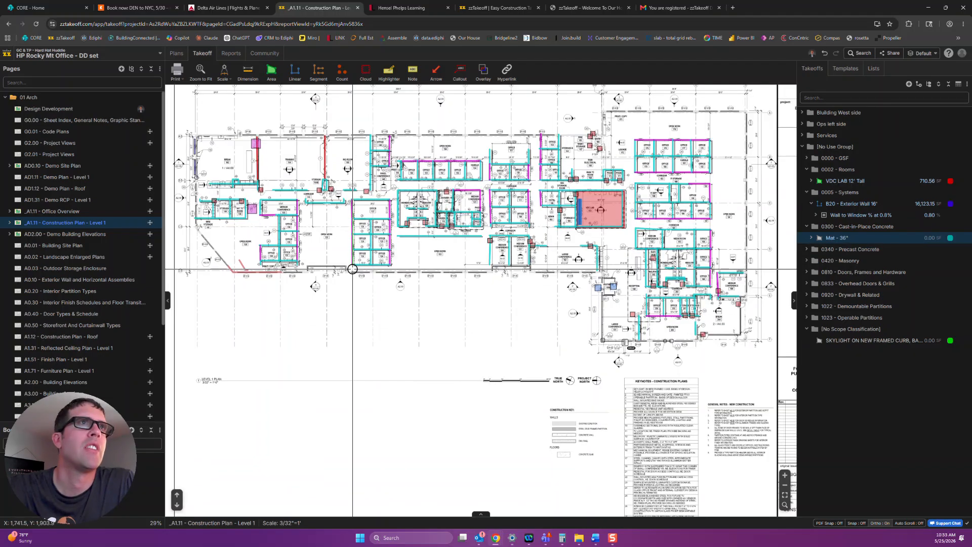
drag(376, 275, 588, 366)
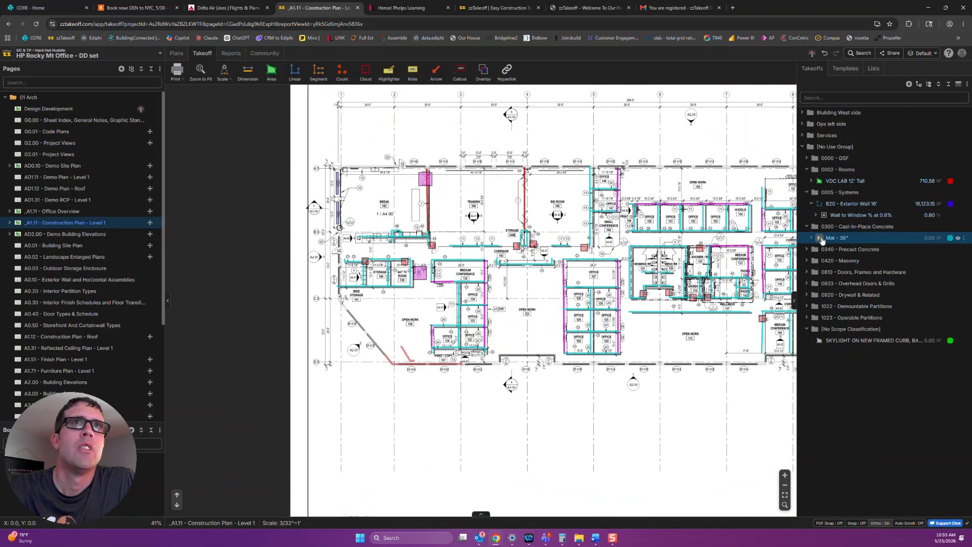
click(841, 238)
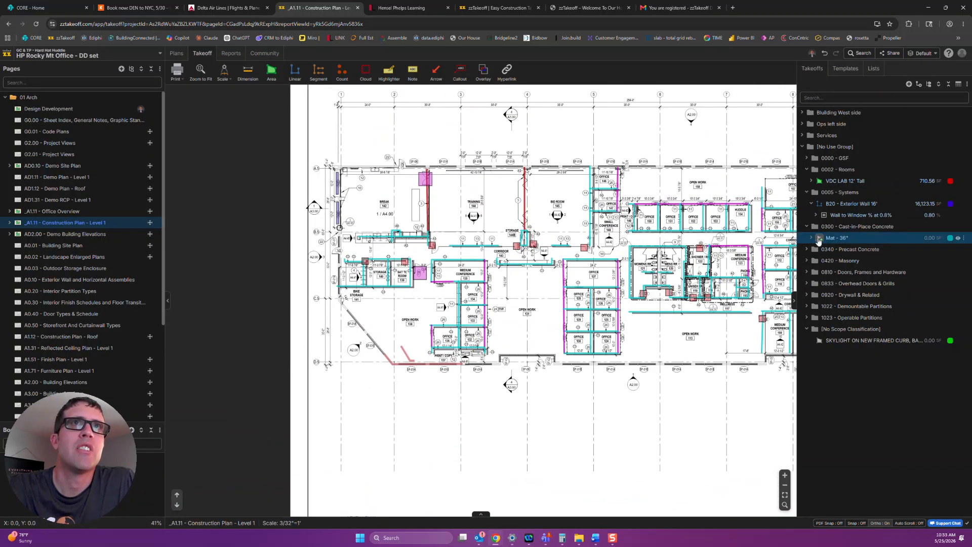
click(434, 165)
click(755, 370)
click(811, 237)
click(816, 260)
click(815, 249)
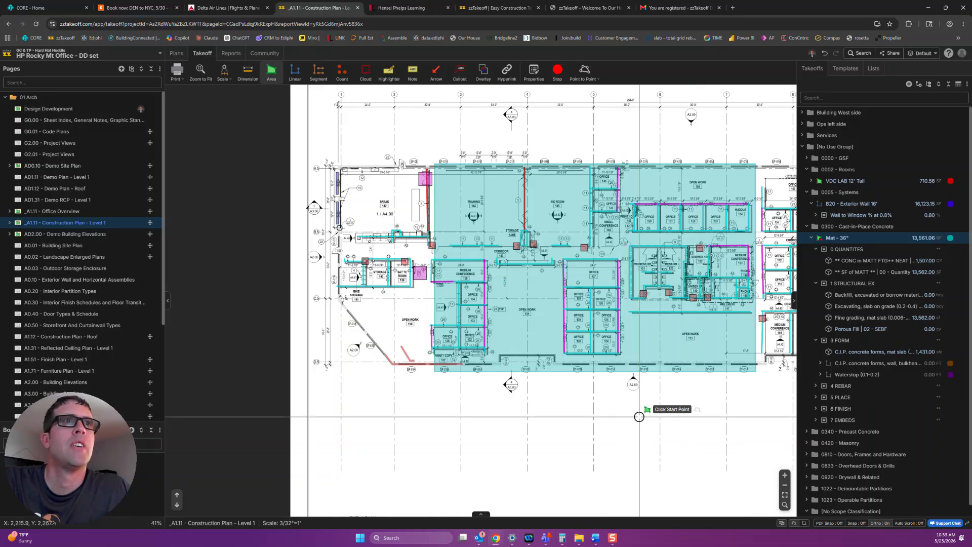
Cancel the additional area and delete the rectangular mat area from the plan.
click(676, 358)
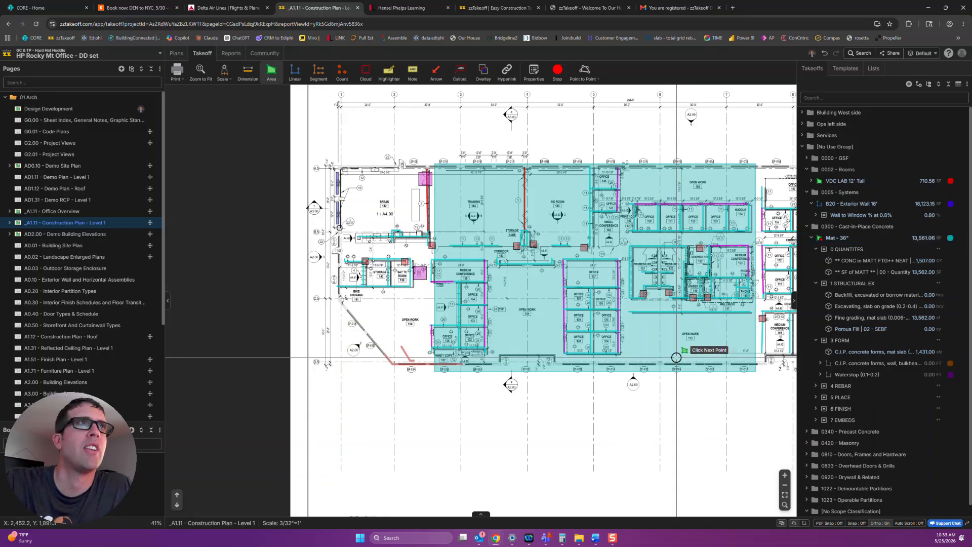
key(Escape)
click(734, 345)
key(Delete)
click(605, 290)
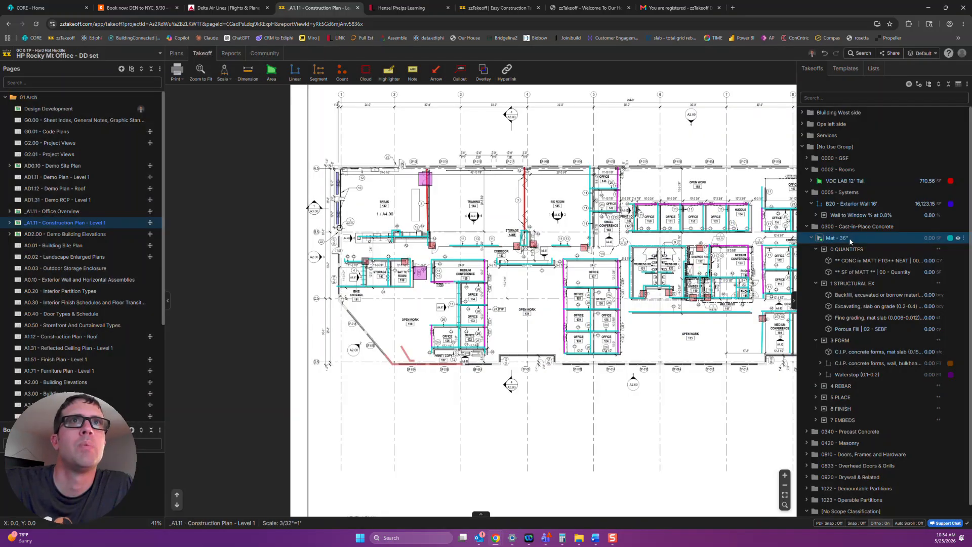
Draw a four-point Mat - 36" area of about 11,190 SF from the Training room across to the Open Work areas.
click(822, 239)
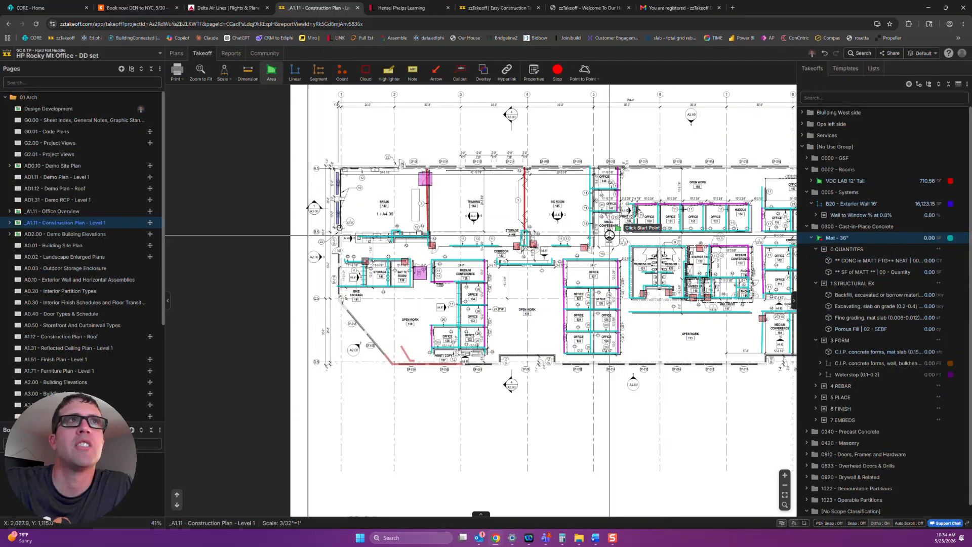
click(436, 169)
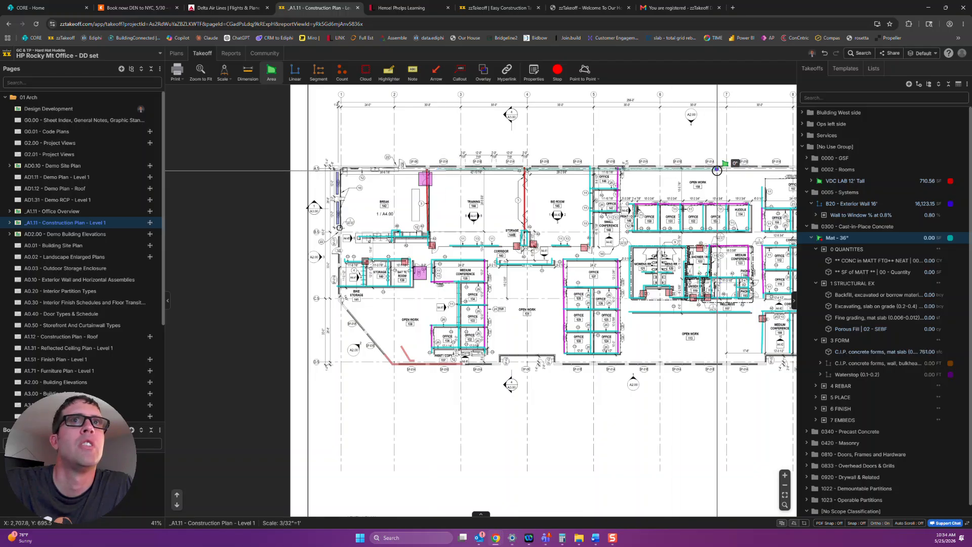
click(716, 169)
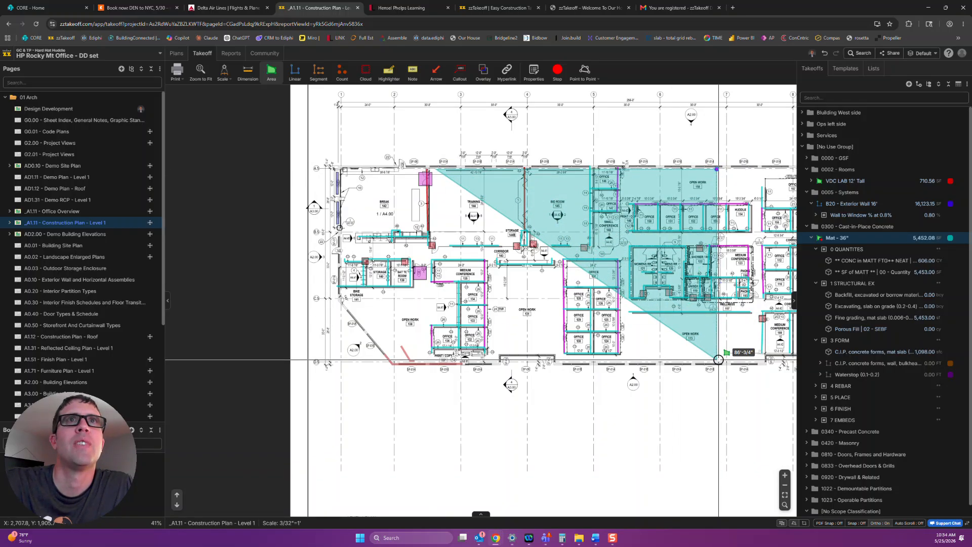
click(718, 360)
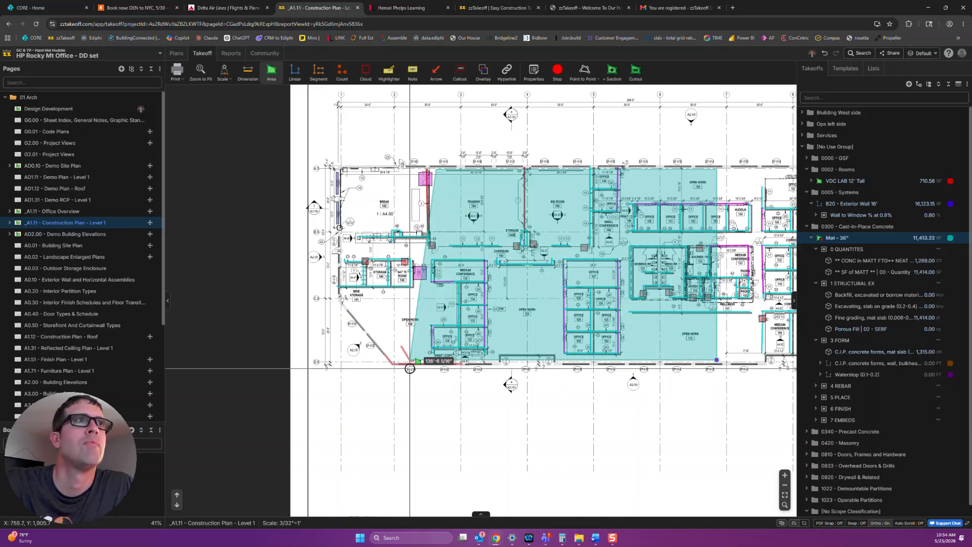
double_click(437, 374)
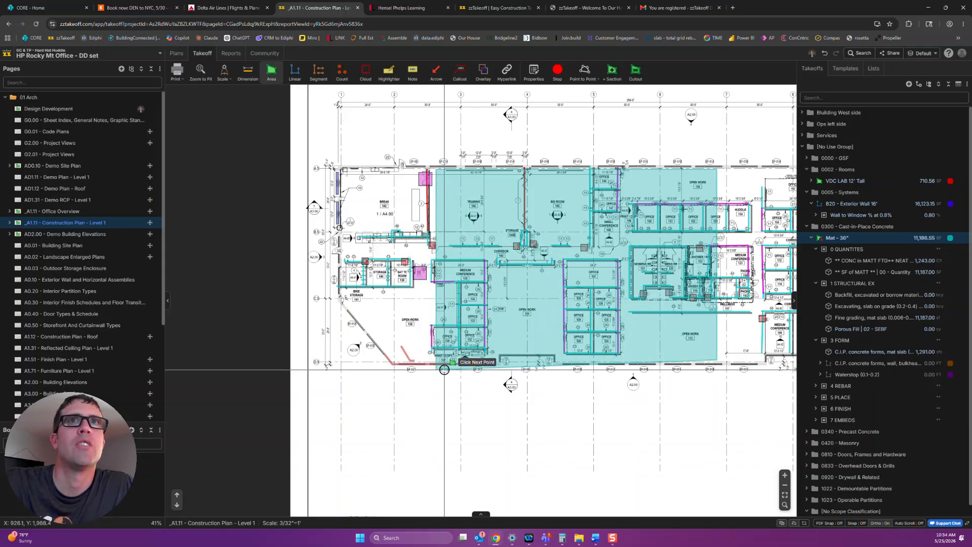
Set the depth of the mat takeoff to 4 feet.
double_click(866, 240)
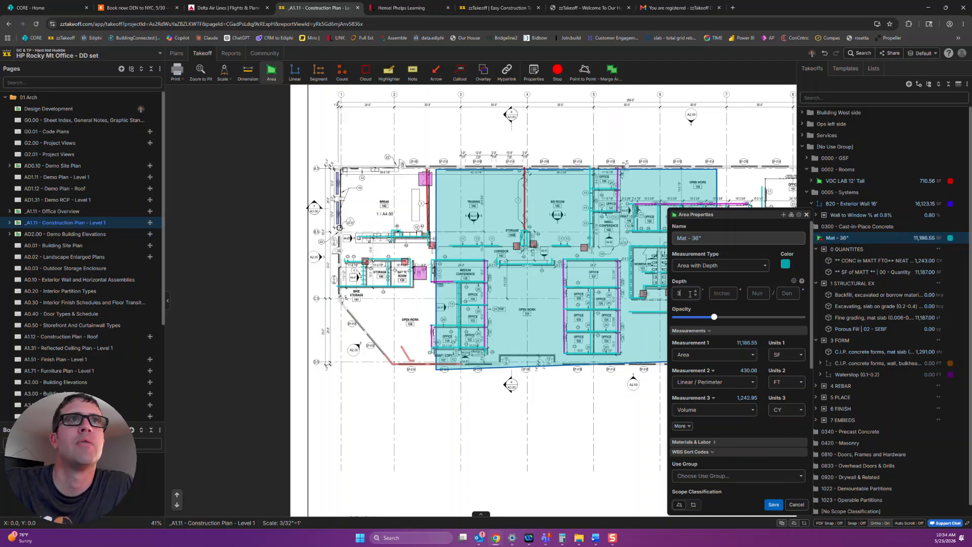
key(BackSpace)
text(4)
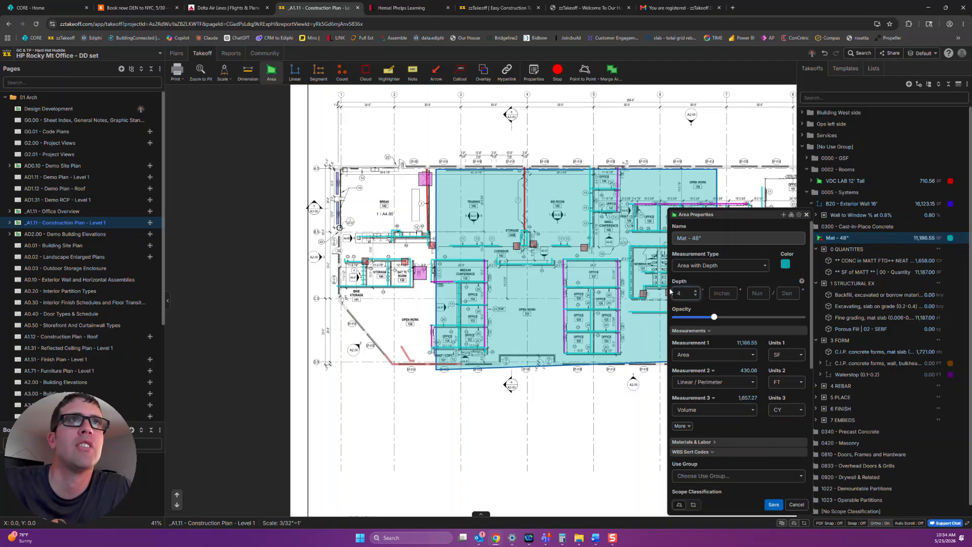
Try the [Depth:dimension] variable in the mat's name, with the depth set to 4 feet 2 inches.
click(704, 240)
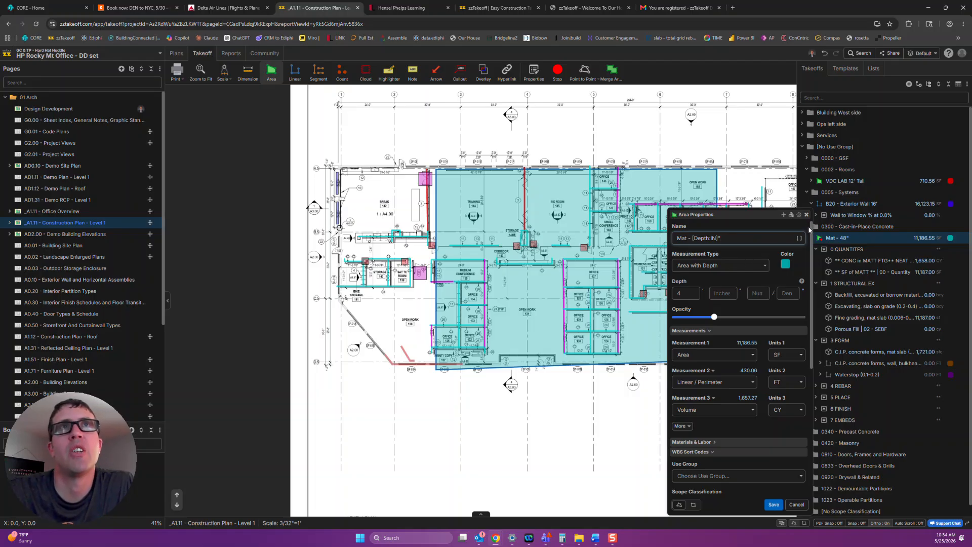
click(801, 226)
click(737, 215)
click(731, 237)
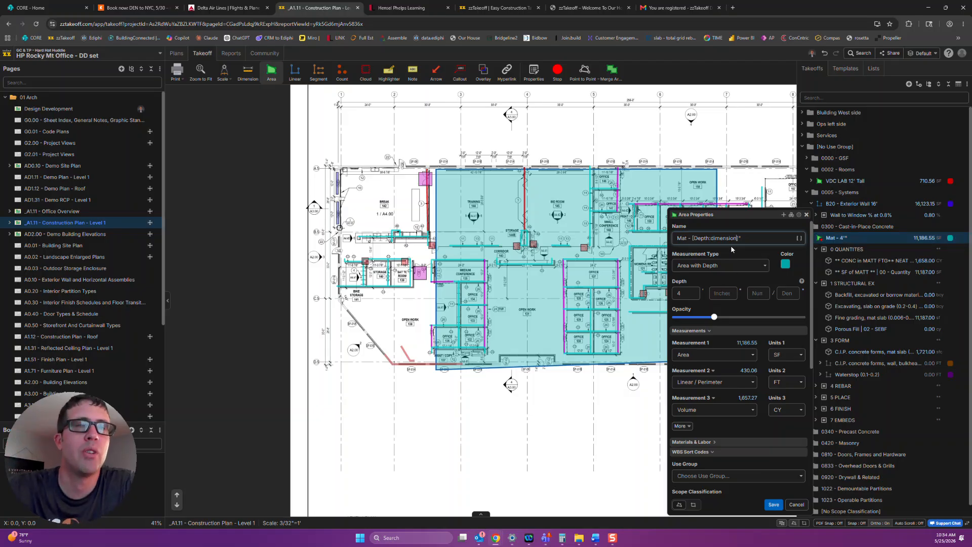
click(722, 293)
text(2)
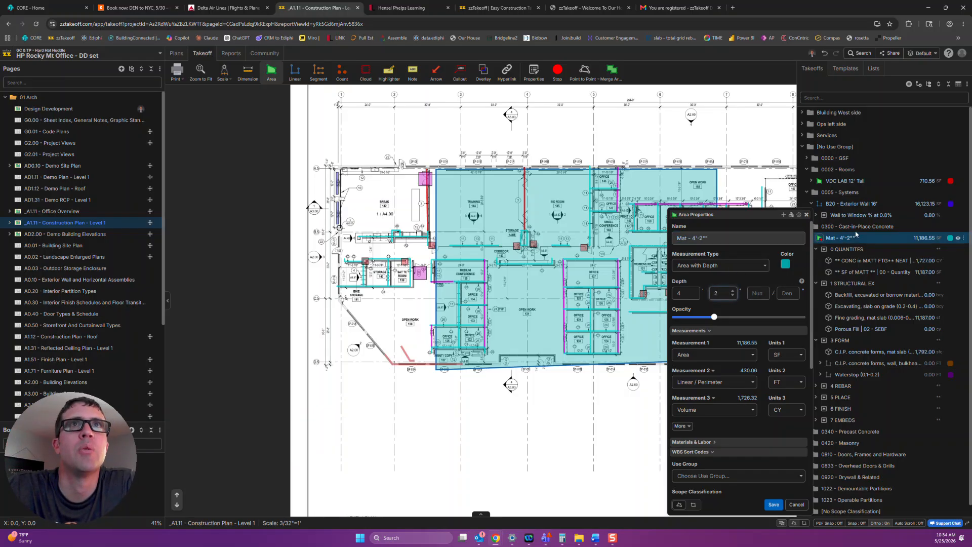
Restore the [Depth:IN] variable in the mat's name, clear the inches from its depth, and save.
click(737, 237)
drag(727, 237, 713, 237)
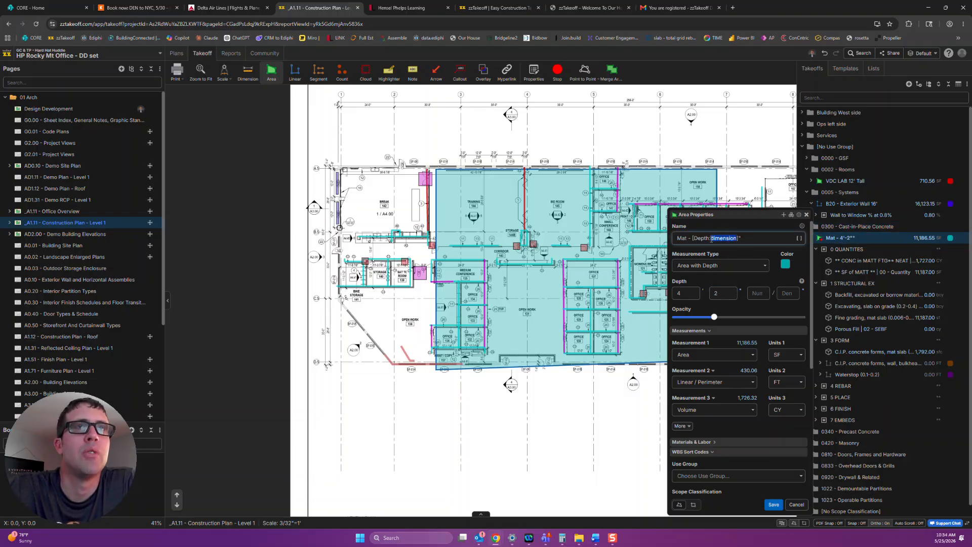
text(IN)
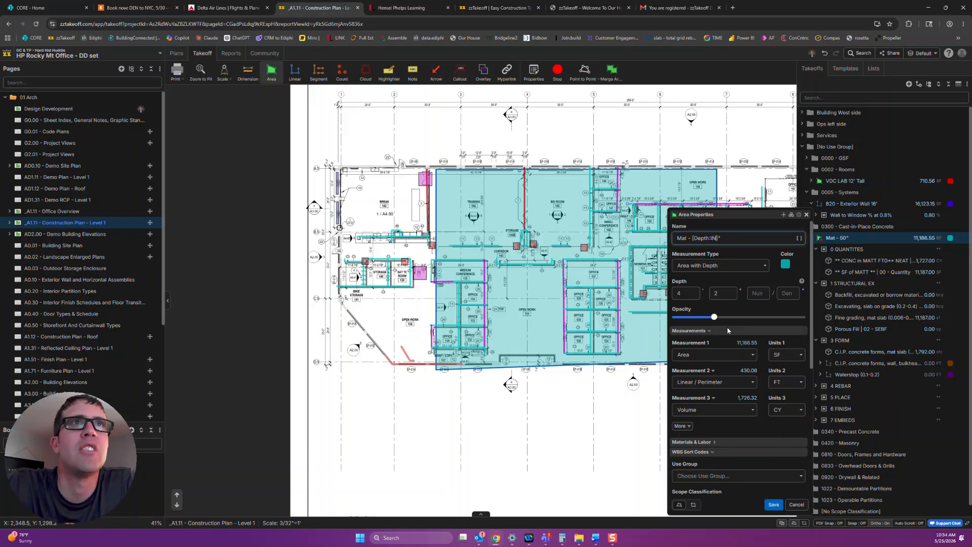
click(730, 293)
key(BackSpace)
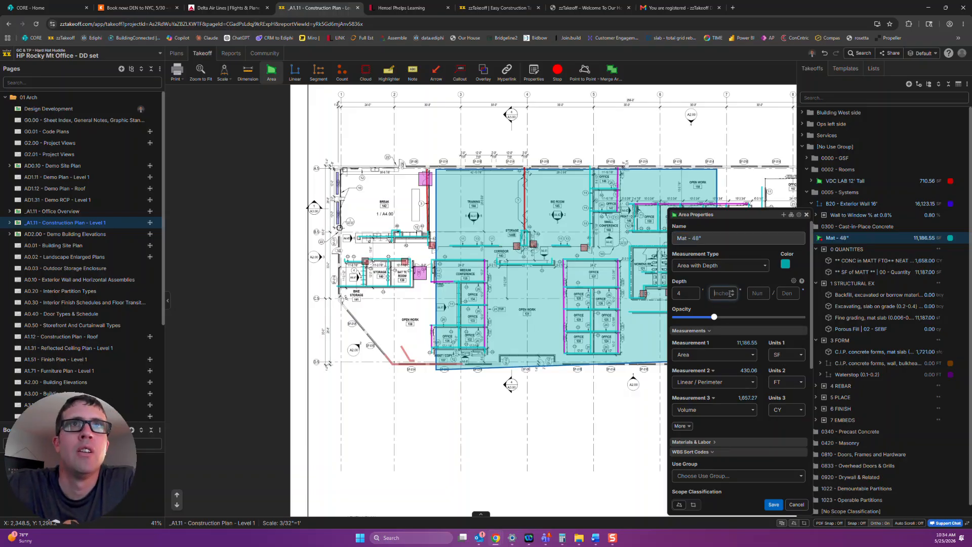
click(773, 504)
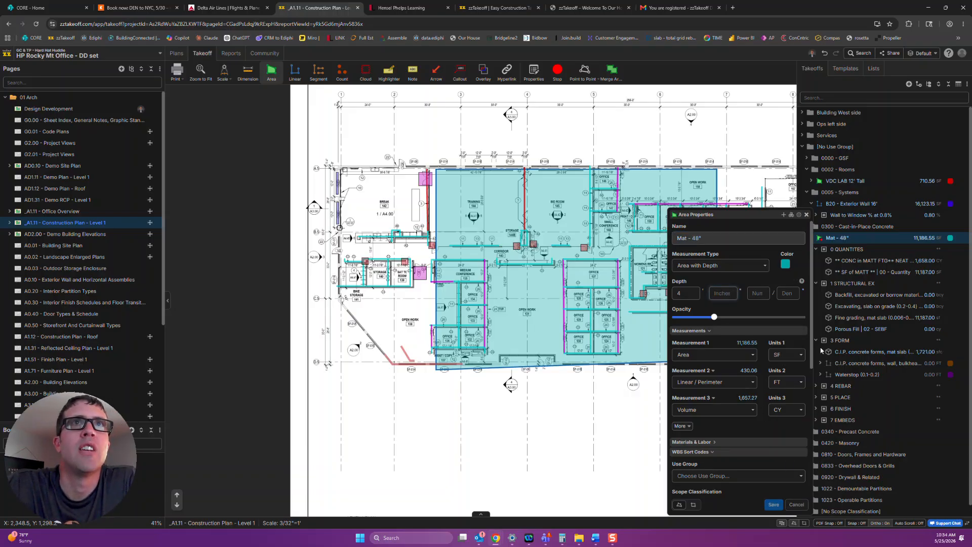
Open the Reinforcing steel, in place, slab on grade item under 4 REBAR and set RebarSize1 to #9.
click(867, 261)
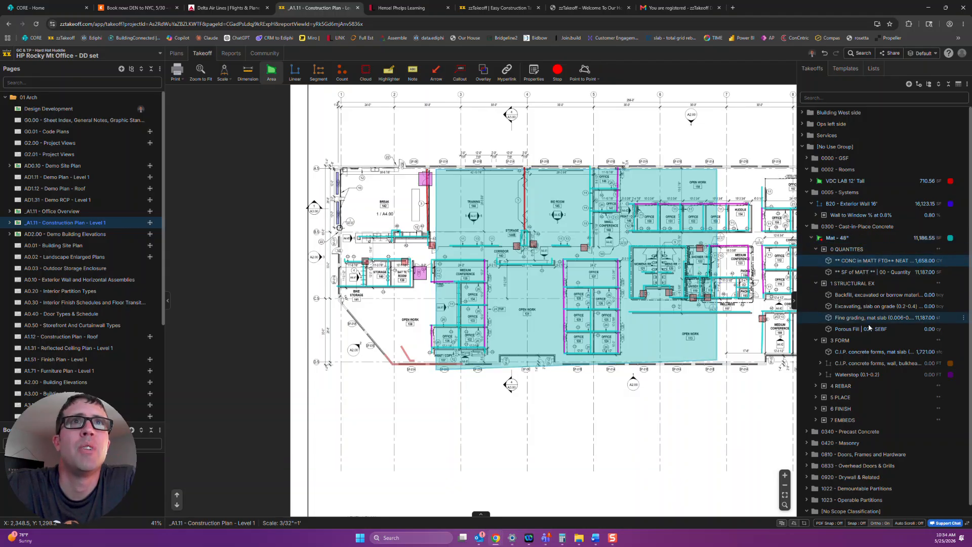
click(815, 386)
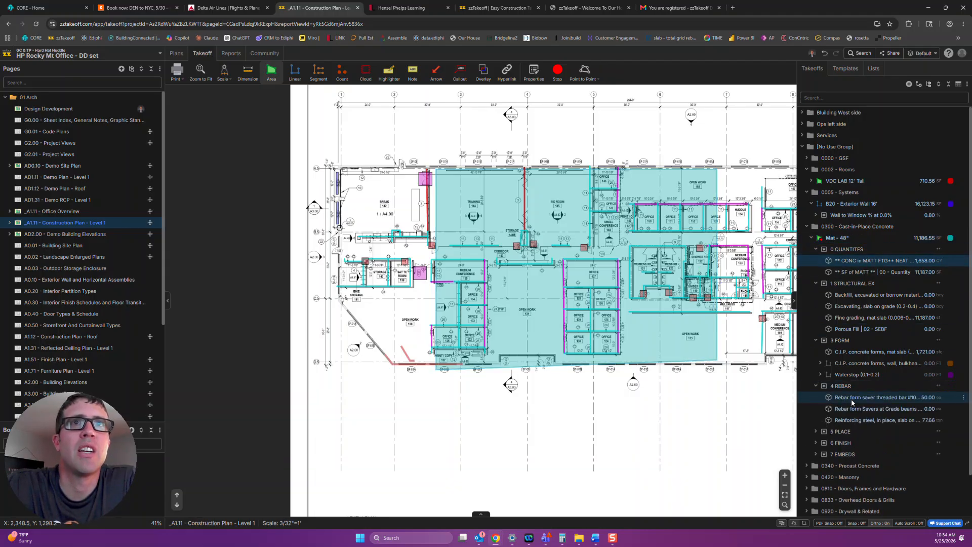
double_click(875, 422)
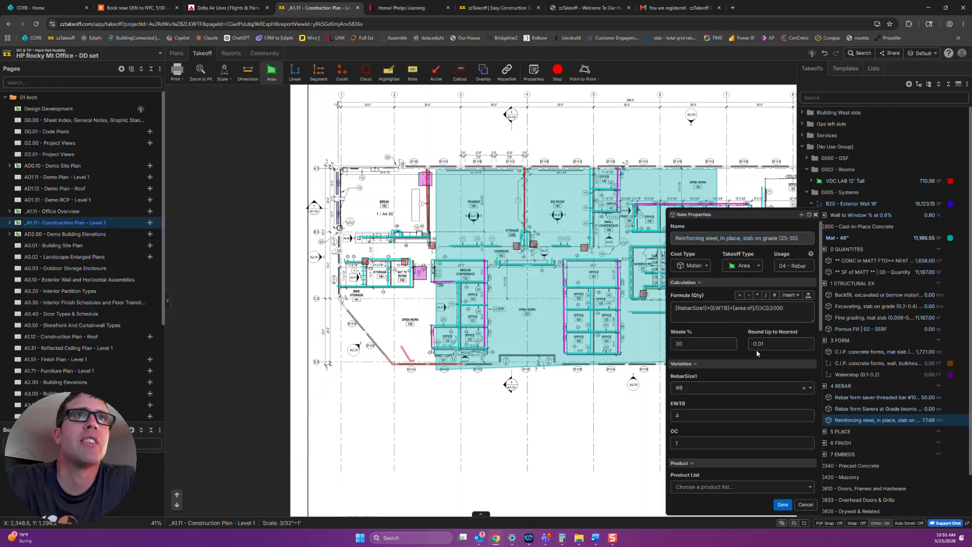
click(717, 393)
click(700, 469)
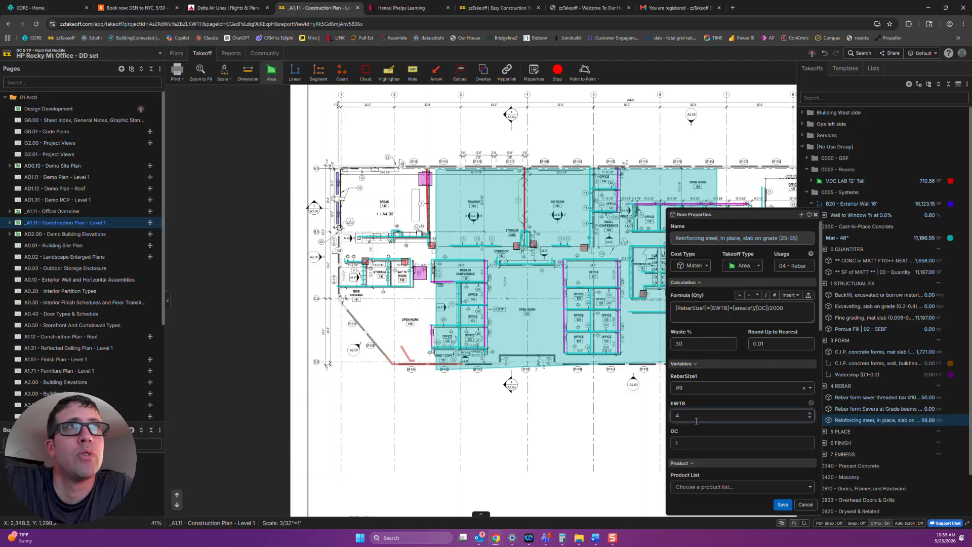
click(688, 444)
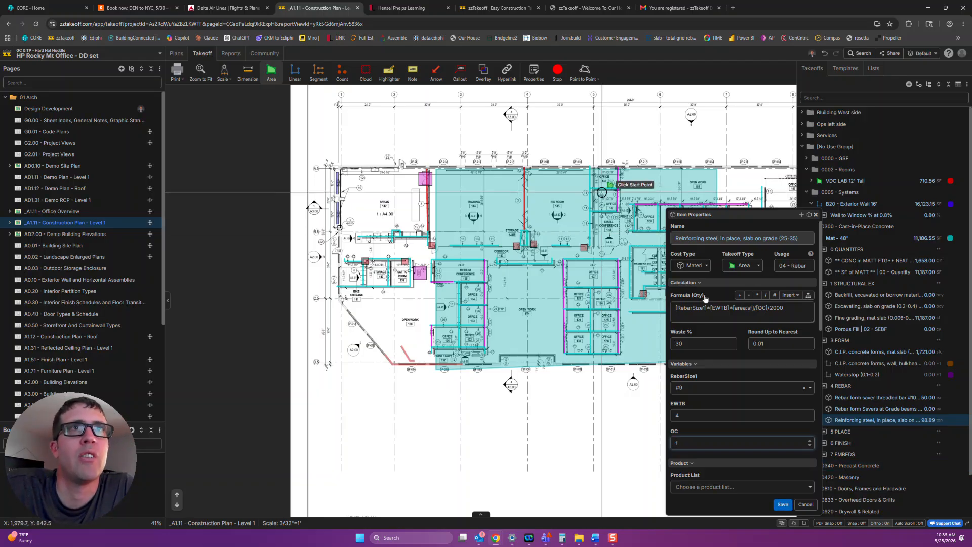
Replace the slab-on-grade reinforcing steel item's quantity formula with [Volume:CY]*[#/sf]/2000.
triple_click(737, 315)
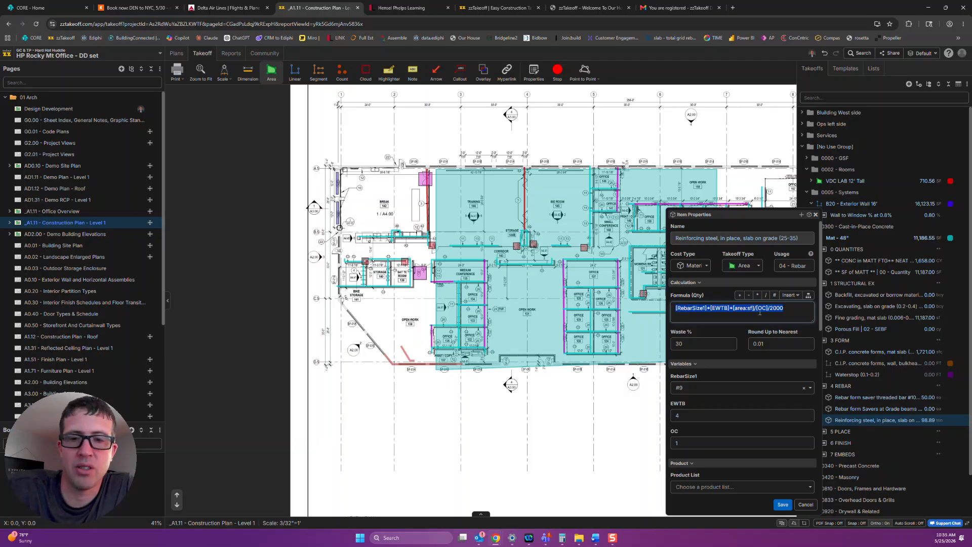
key(BackSpace)
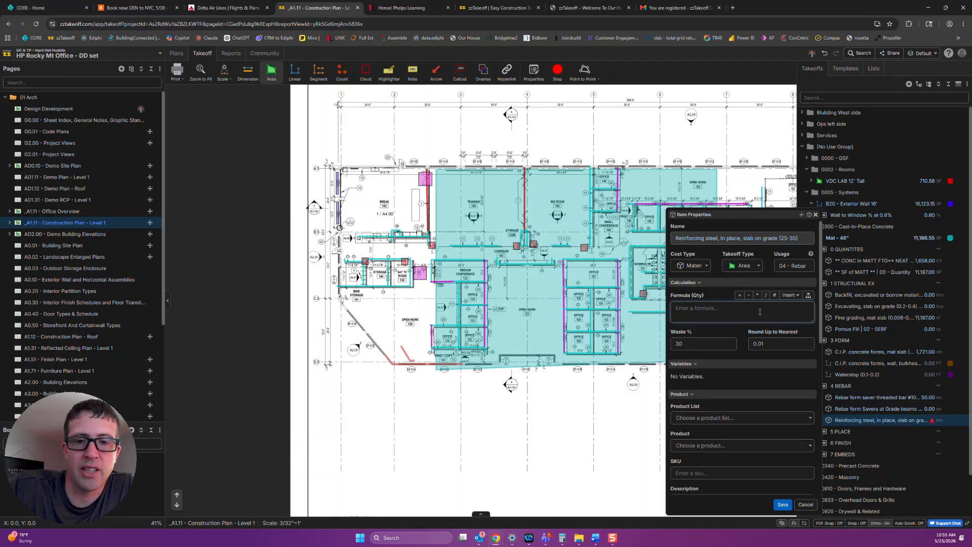
click(788, 296)
mouse_move(809, 440)
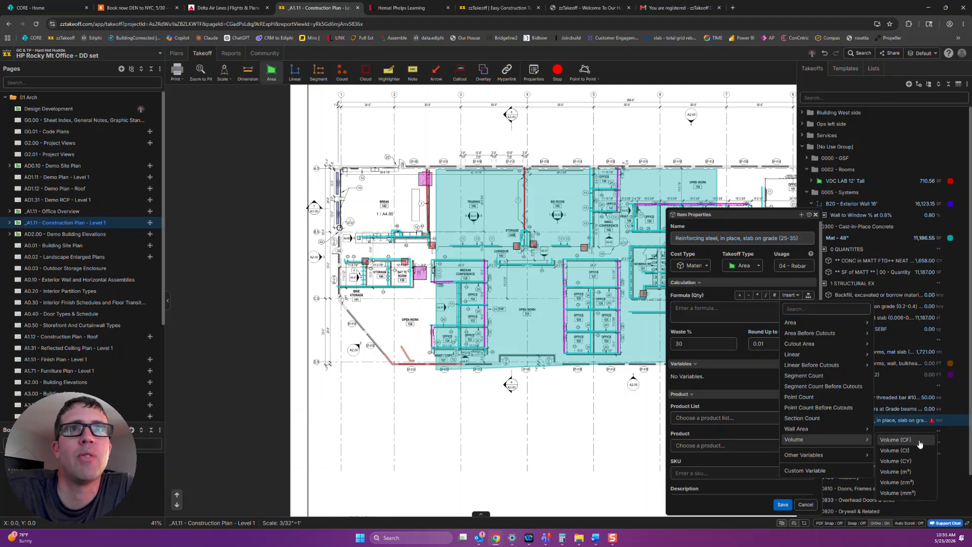
click(894, 460)
text(*)
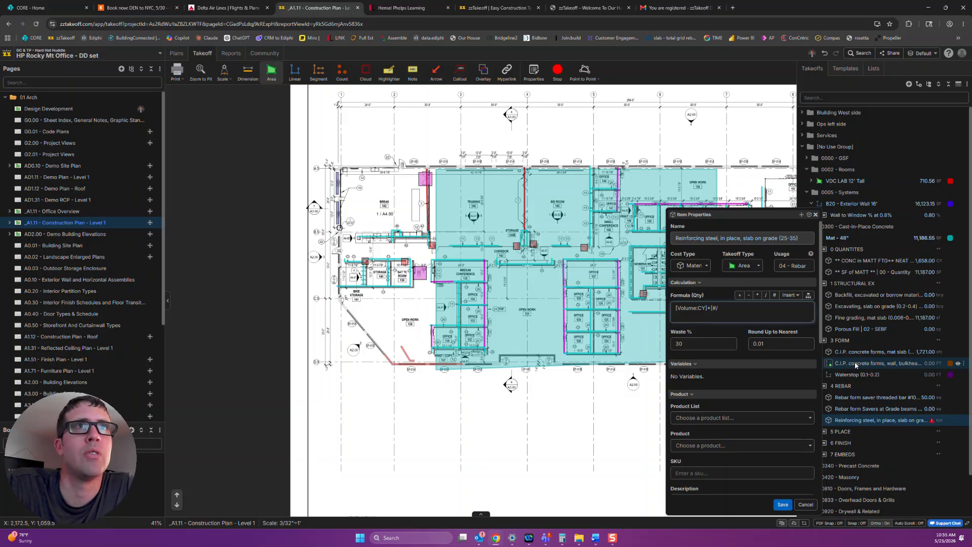
text([#/sf)
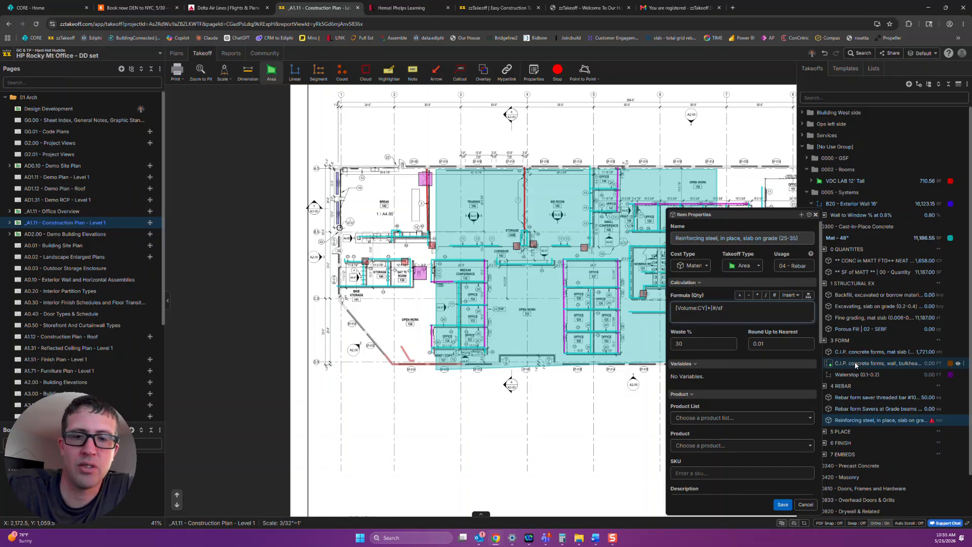
text(])
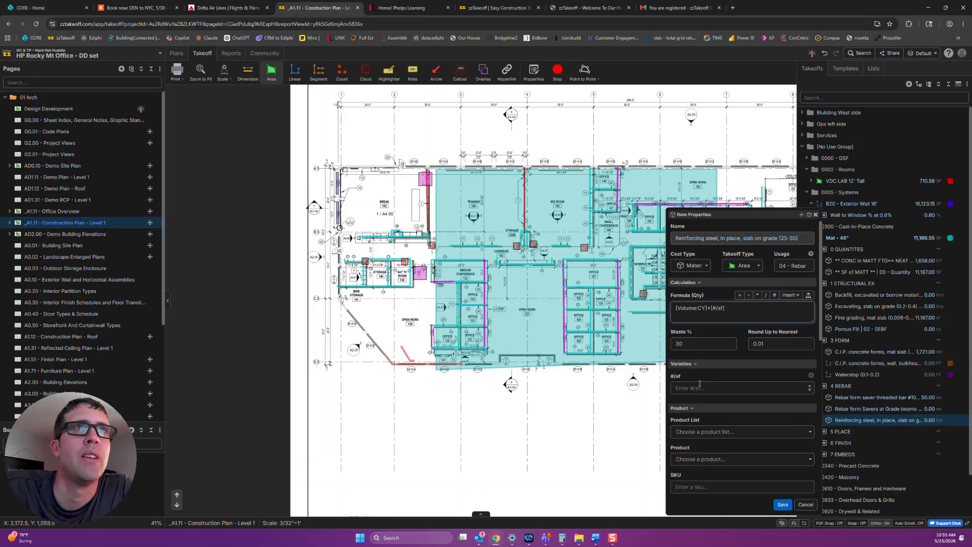
text(/2000)
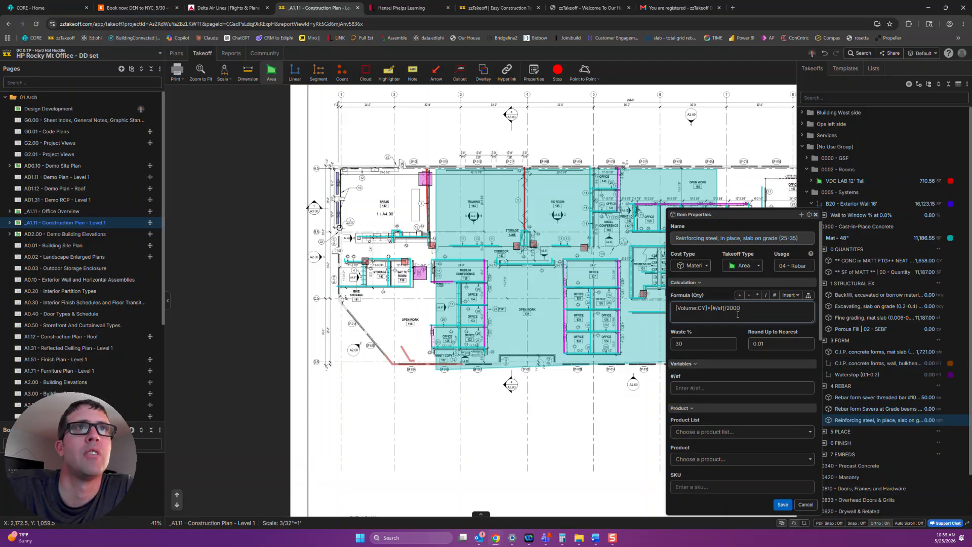
Set the reinforcing steel item's #/sf variable to 150 and save the item.
click(702, 388)
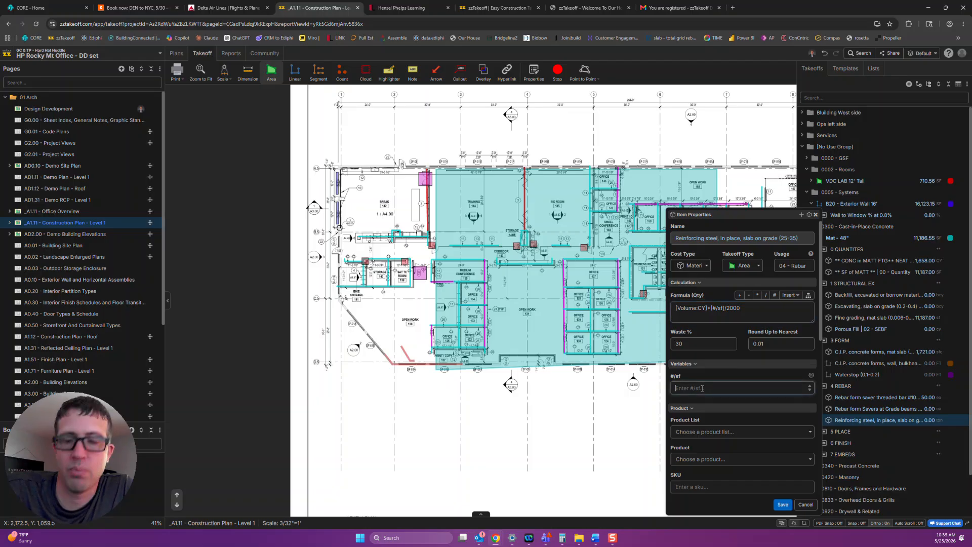
text(150)
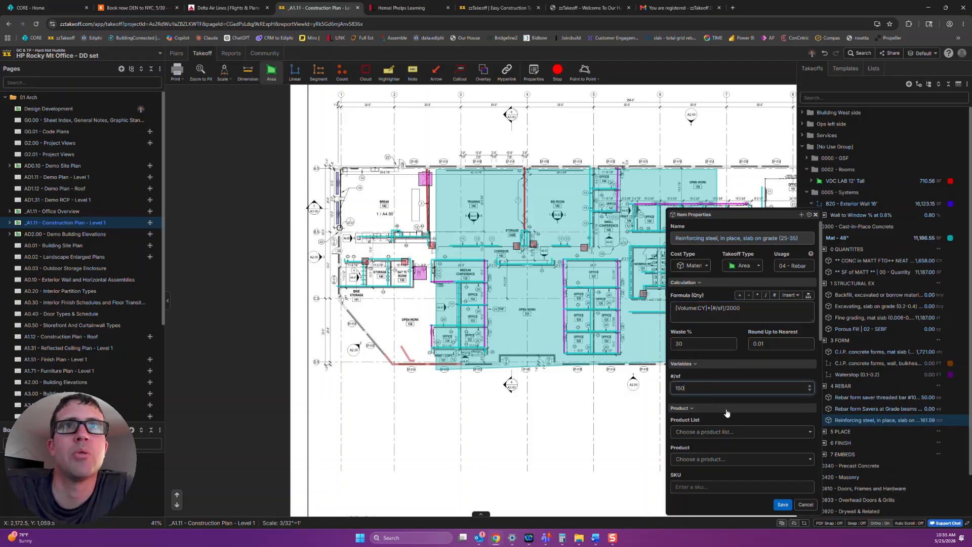
click(772, 306)
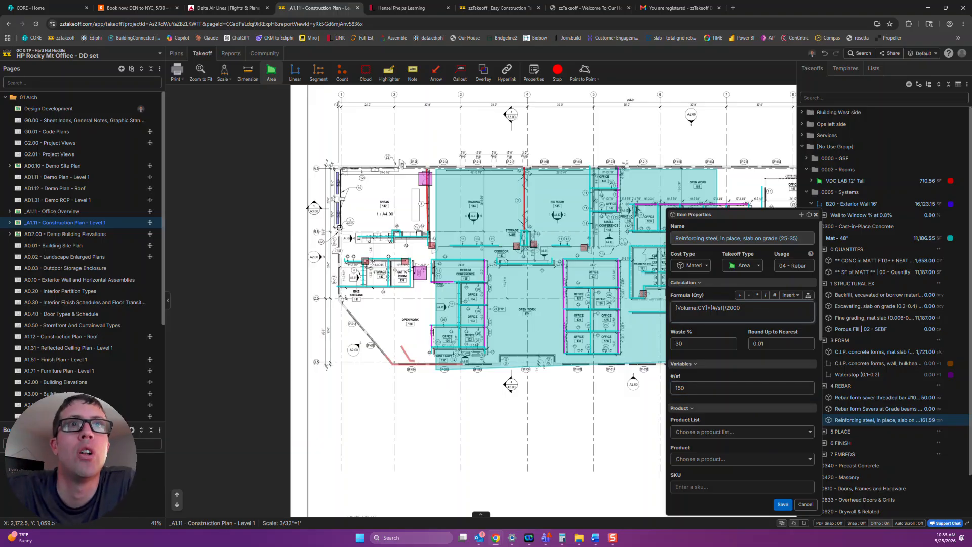
click(782, 504)
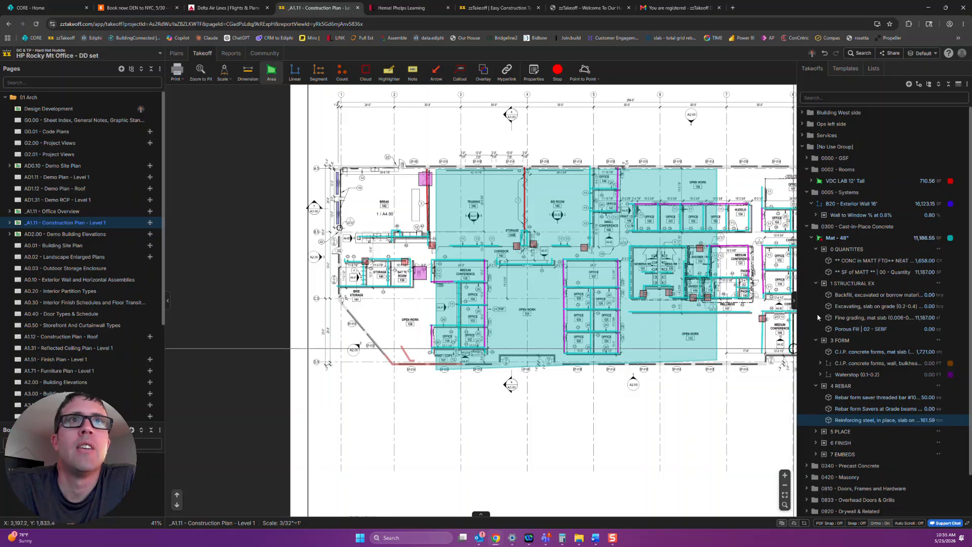
Collapse the 4 REBAR, 3 FORM, 1 STRUCTURAL EX and 0 QUANTITES groups under the mat takeoff.
click(815, 386)
click(814, 340)
click(815, 283)
click(817, 249)
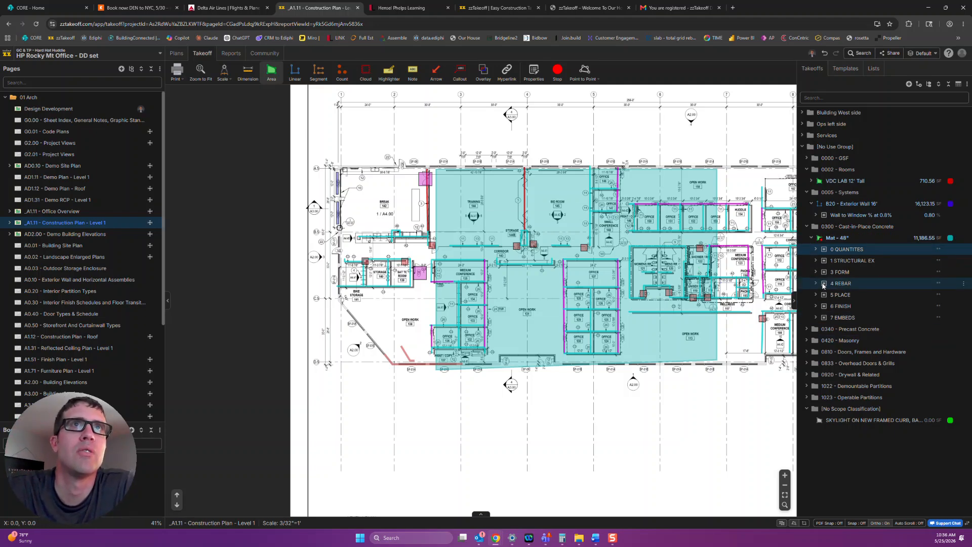
scroll(642, 382, down, 2)
scroll(642, 382, up, 2)
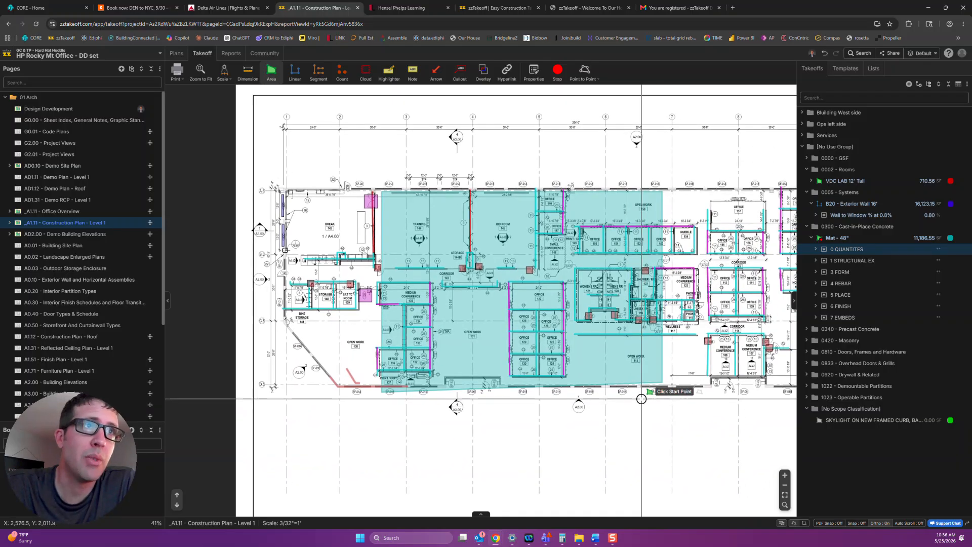
click(815, 242)
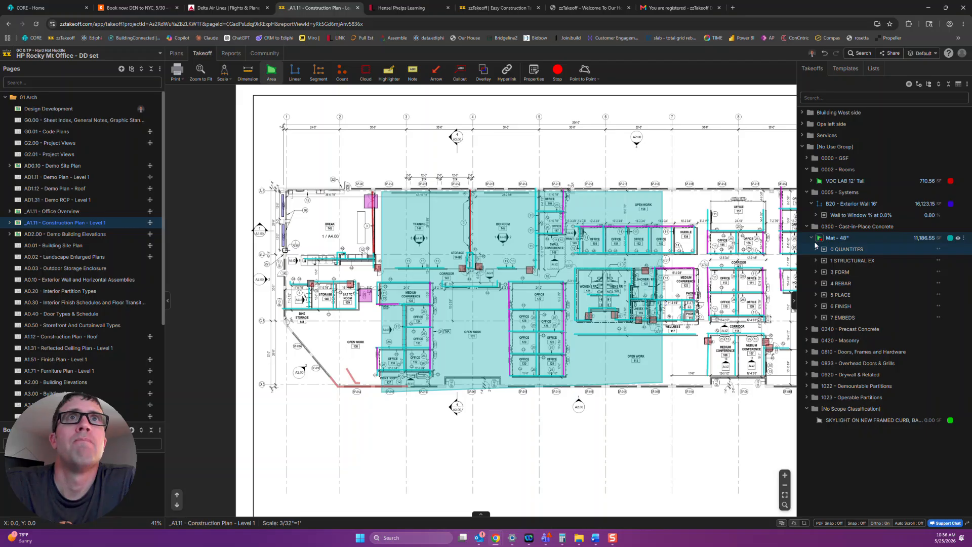
click(815, 247)
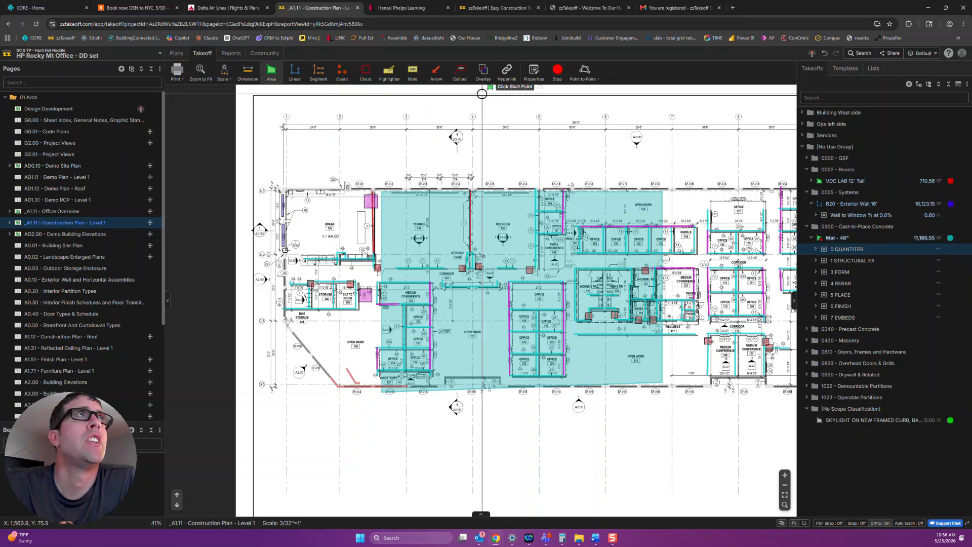
Read through the community feature request about a visible "Include" check box and its replies.
click(258, 57)
scroll(209, 353, down, 5)
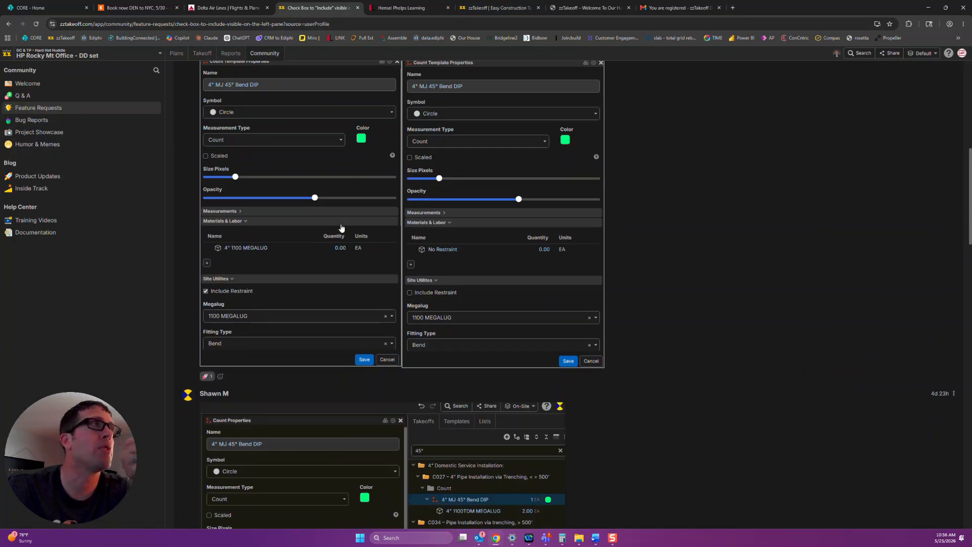
scroll(342, 228, up, 8)
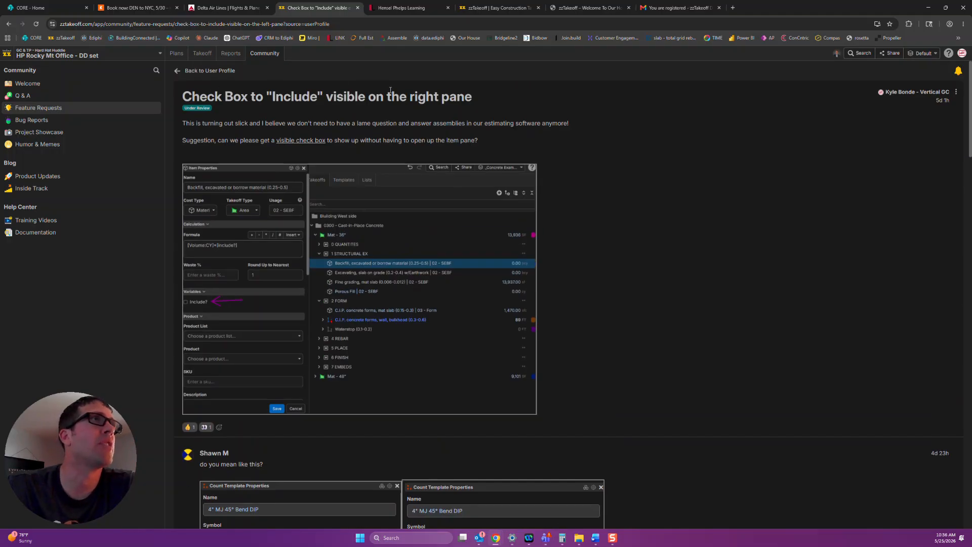
scroll(326, 334, down, 15)
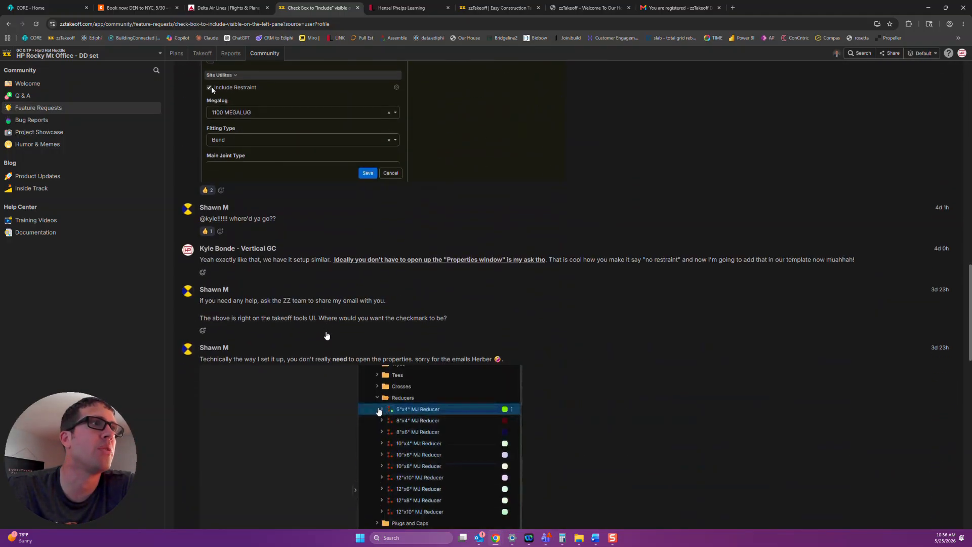
scroll(326, 334, up, 4)
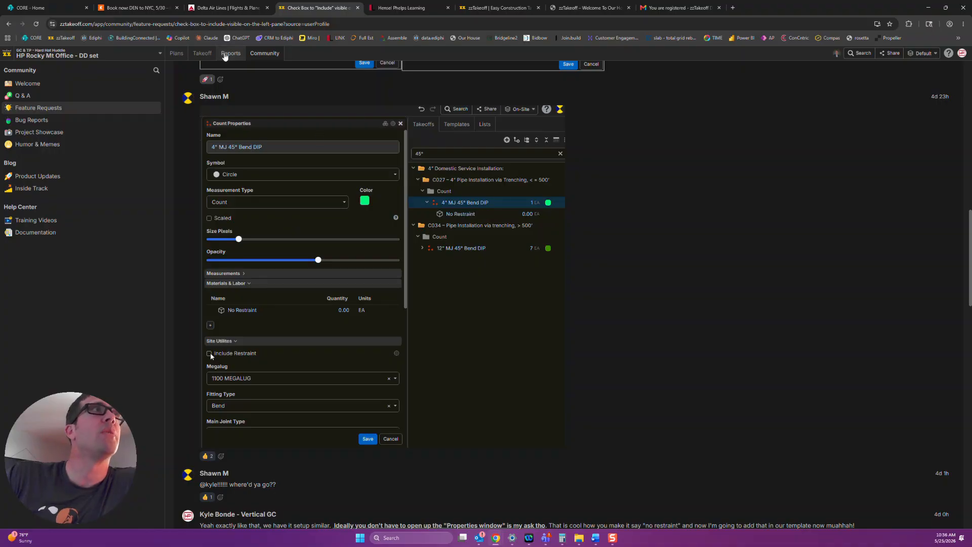
Return to the takeoff and examine what the Waterstop takeoff under the mat's 3 FORM group contains.
click(202, 53)
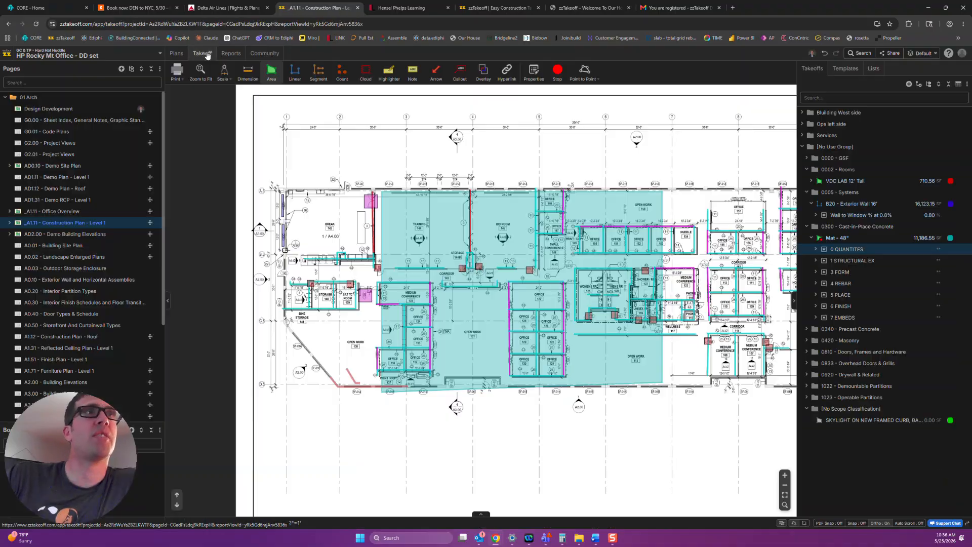
click(816, 272)
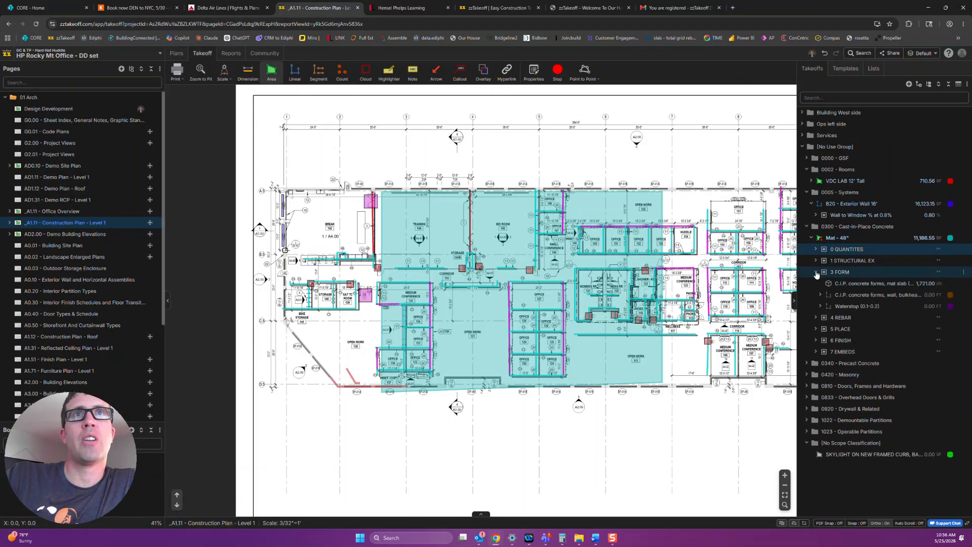
click(820, 306)
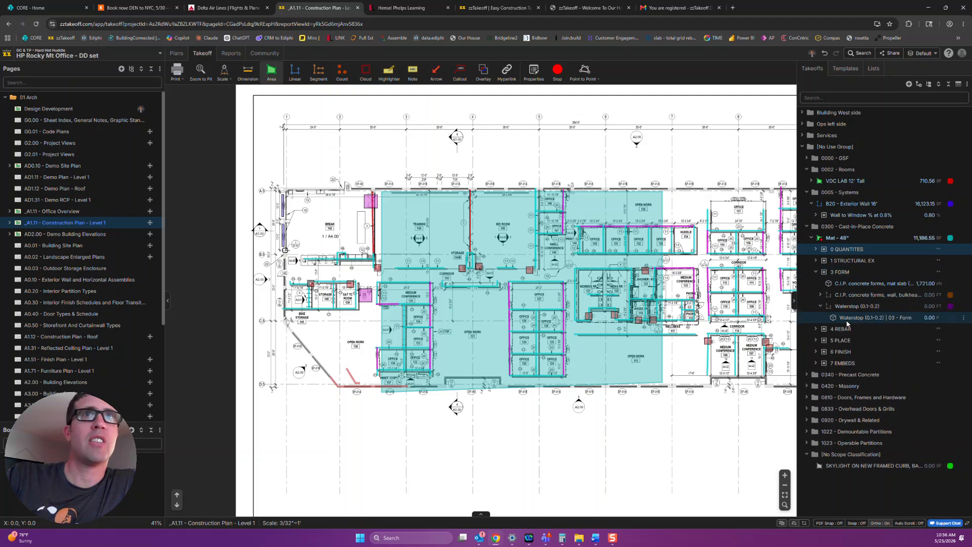
click(820, 306)
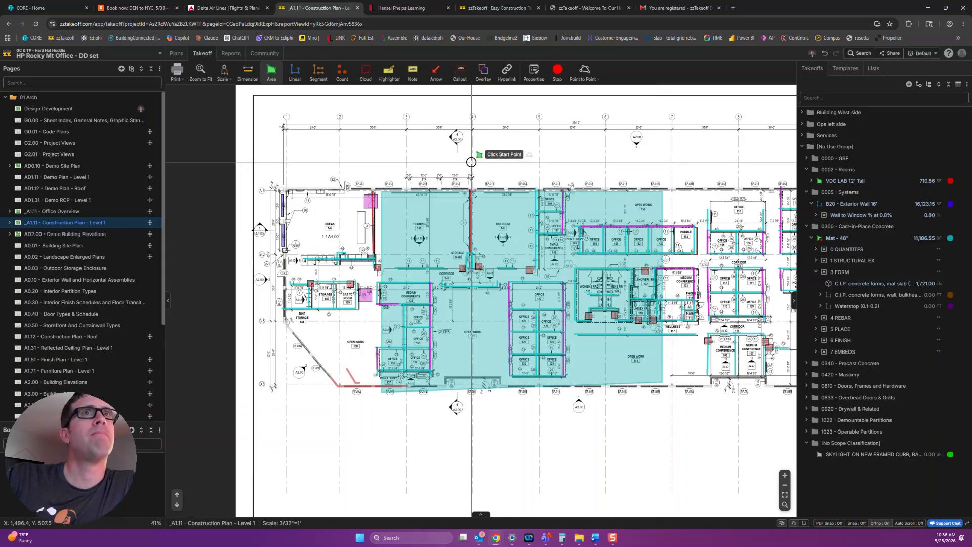
Inspect the properties and options of the Mat - 36" template under 0300 - Cast-in-Place Concrete, and cancel without changes.
click(853, 71)
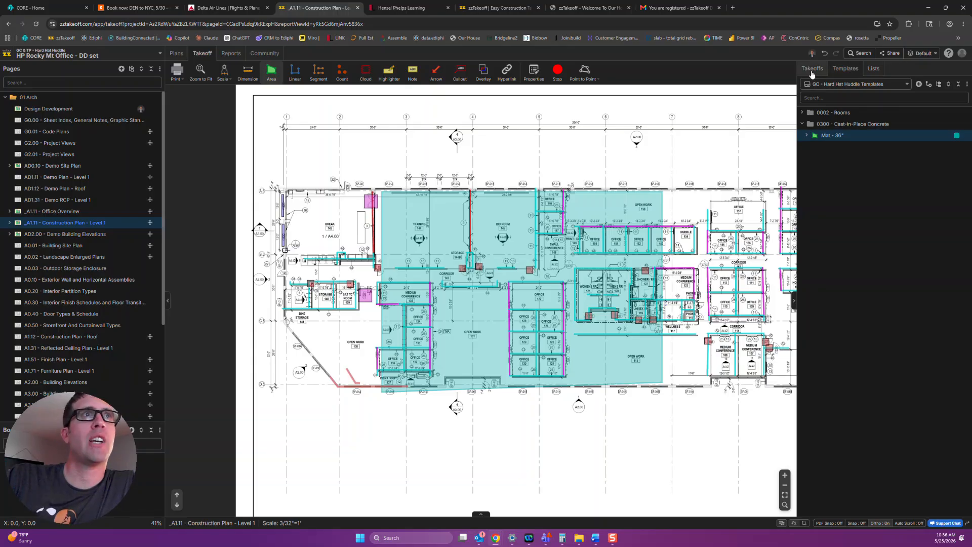
double_click(840, 138)
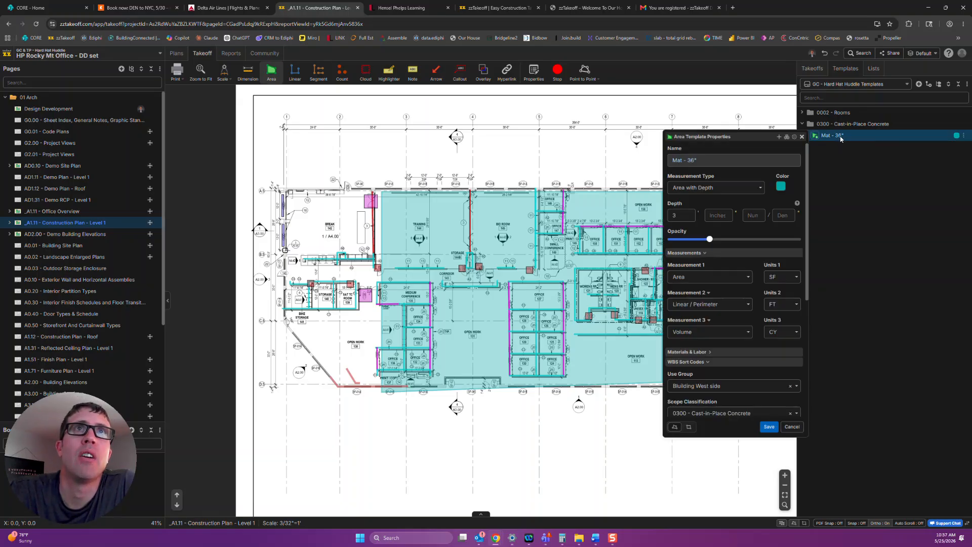
click(794, 137)
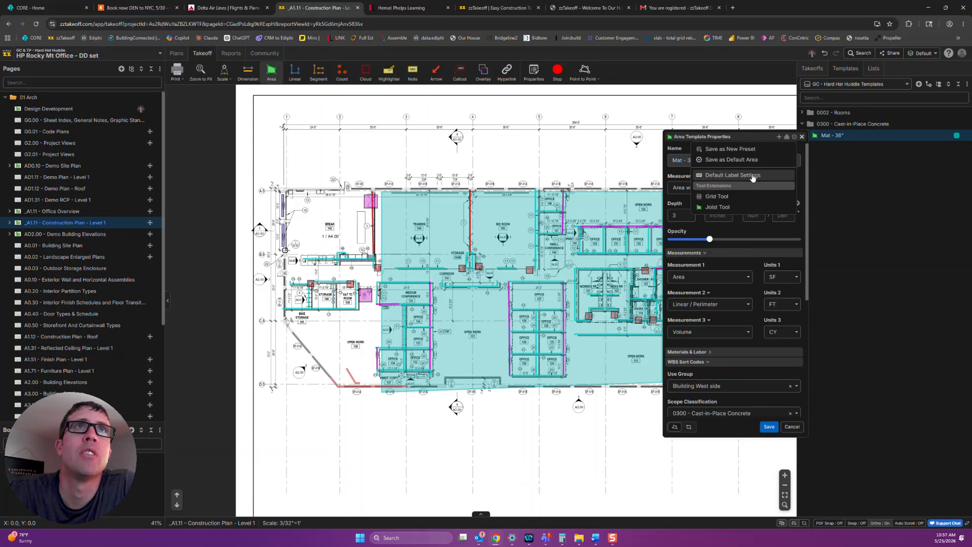
click(758, 135)
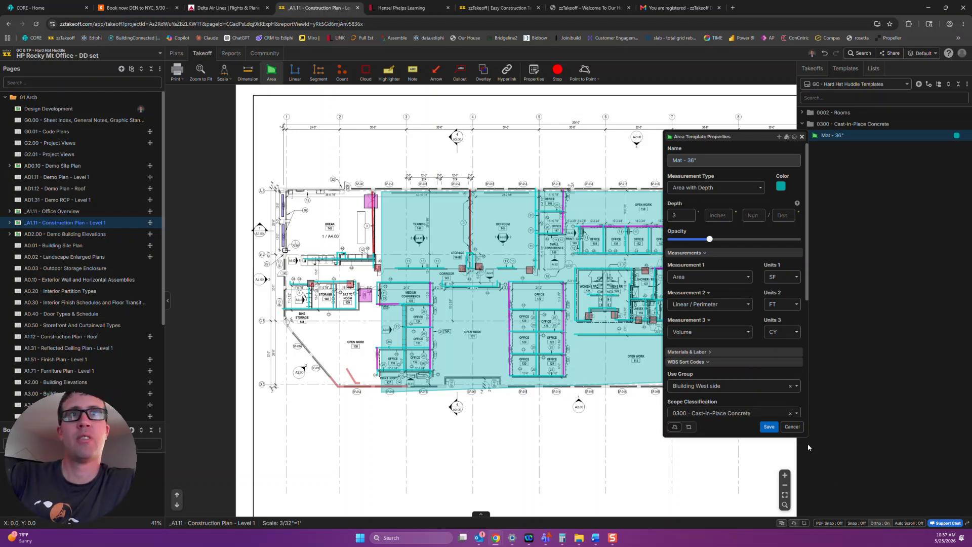
click(788, 425)
Switch to the recent project Training for Battle.
scroll(694, 415, down, 3)
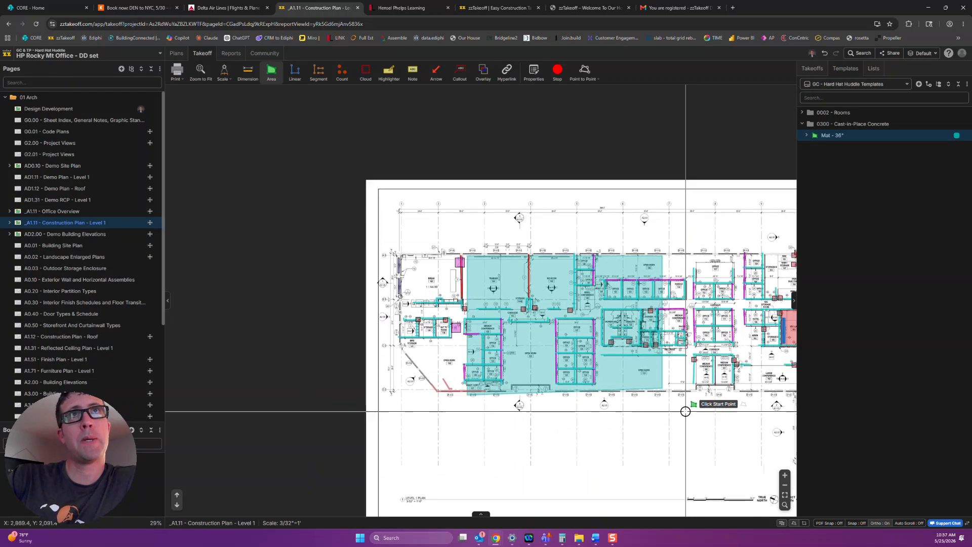
scroll(532, 377, up, 1)
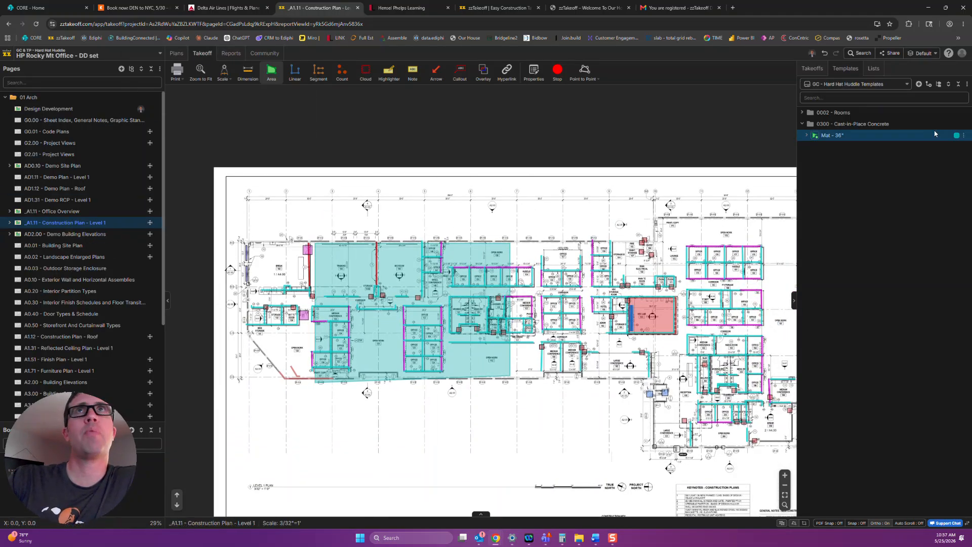
click(963, 57)
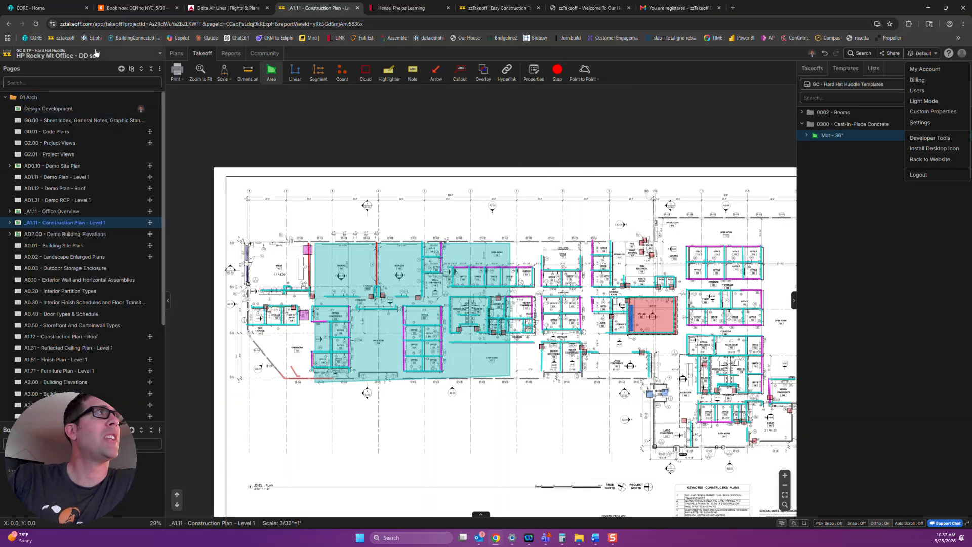
click(61, 55)
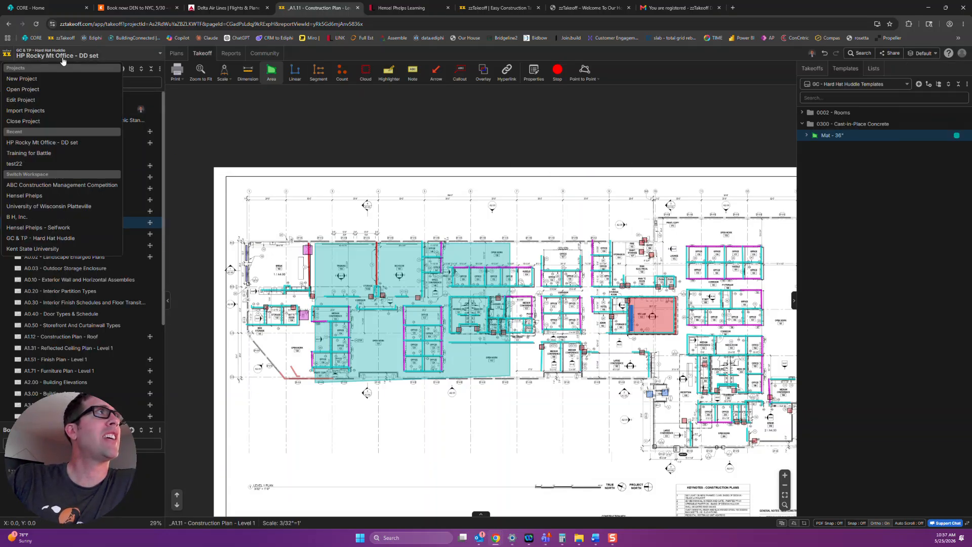
click(39, 157)
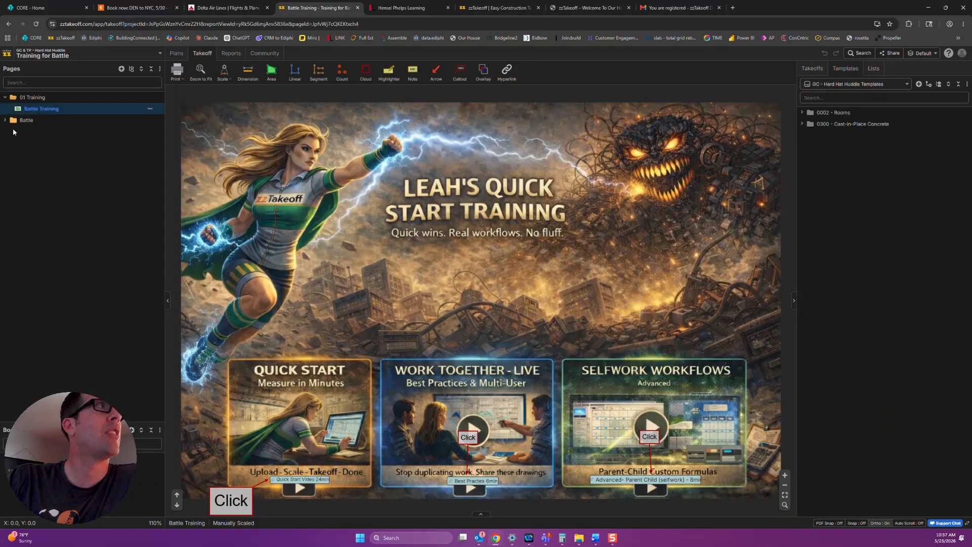
Expand the Battle folder and view the A22 - Powers page up close.
click(15, 120)
click(52, 223)
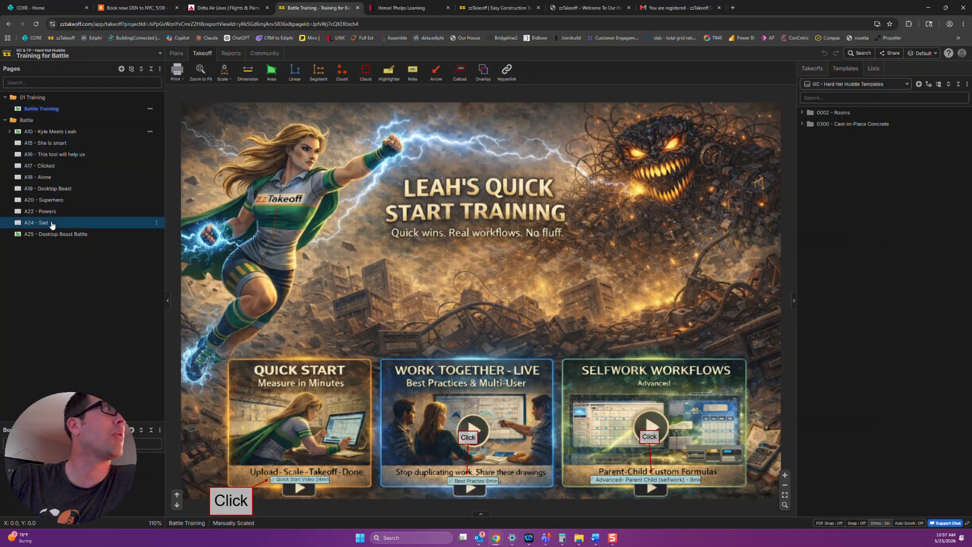
click(53, 200)
click(60, 213)
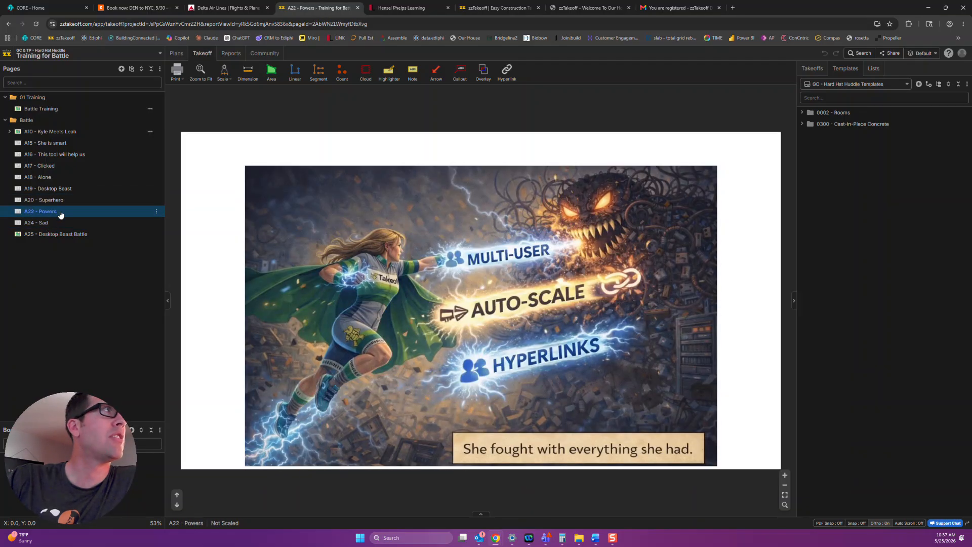
scroll(596, 241, up, 4)
scroll(600, 241, down, 2)
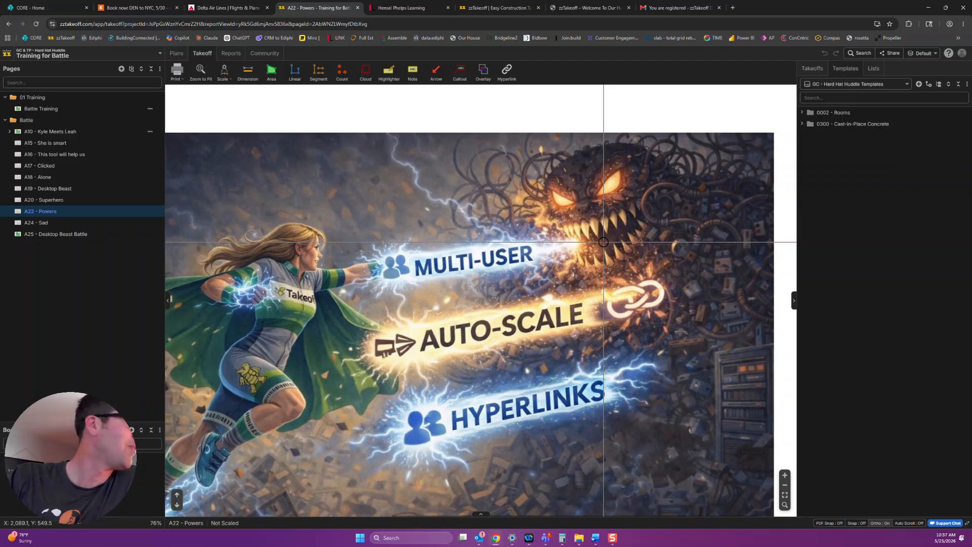